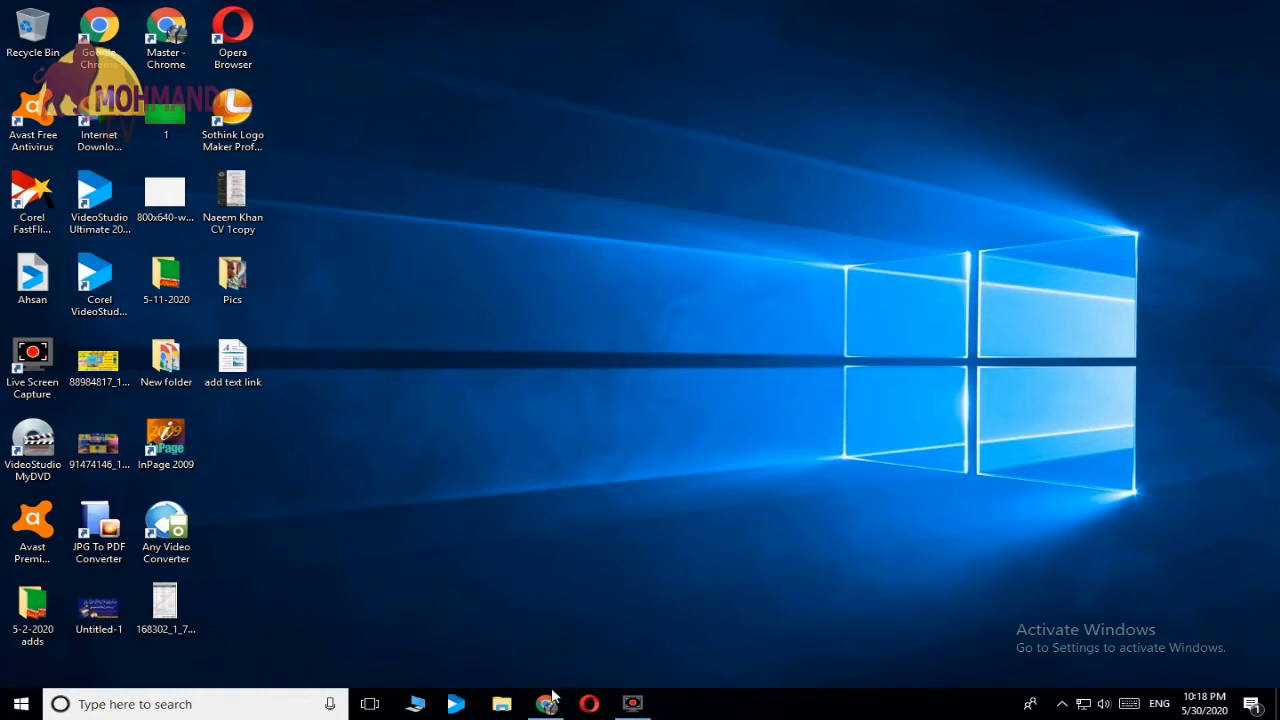
# Switch to Chrome and download the 14 MB InPage Urdu 2009 installer from the open glowpc.com page
pyautogui.moveTo(545, 708)
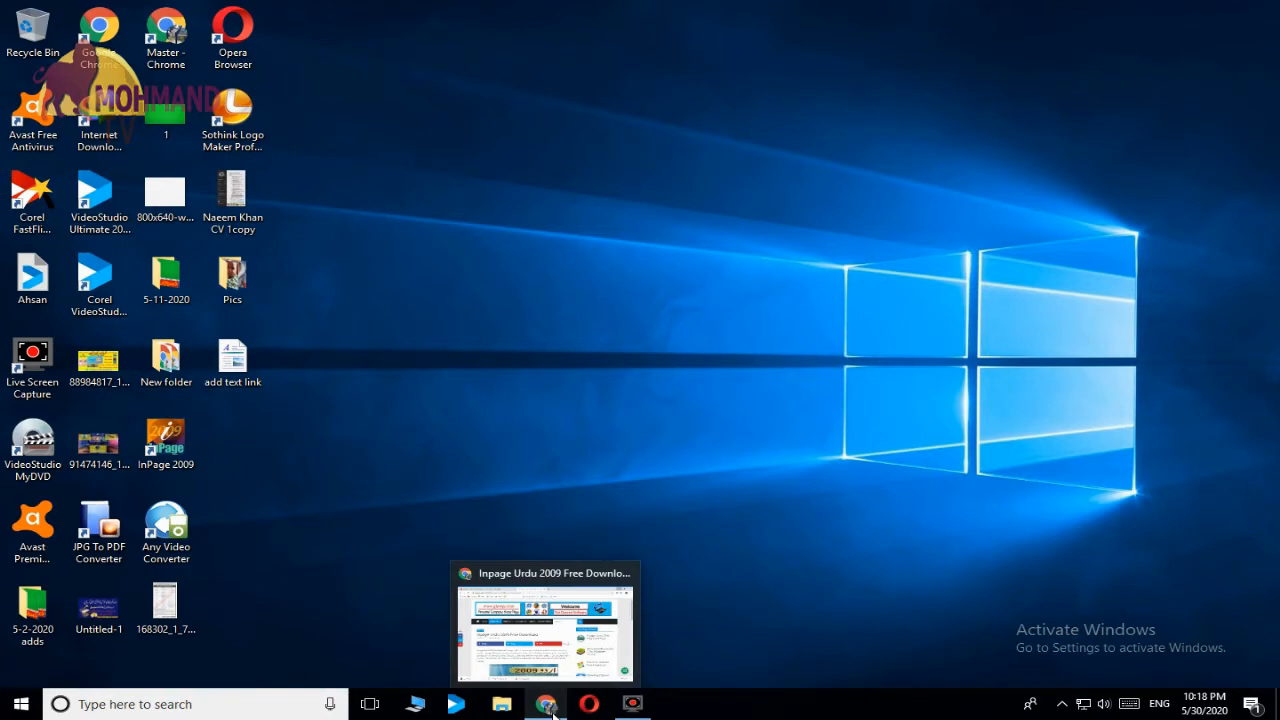
pyautogui.click(547, 705)
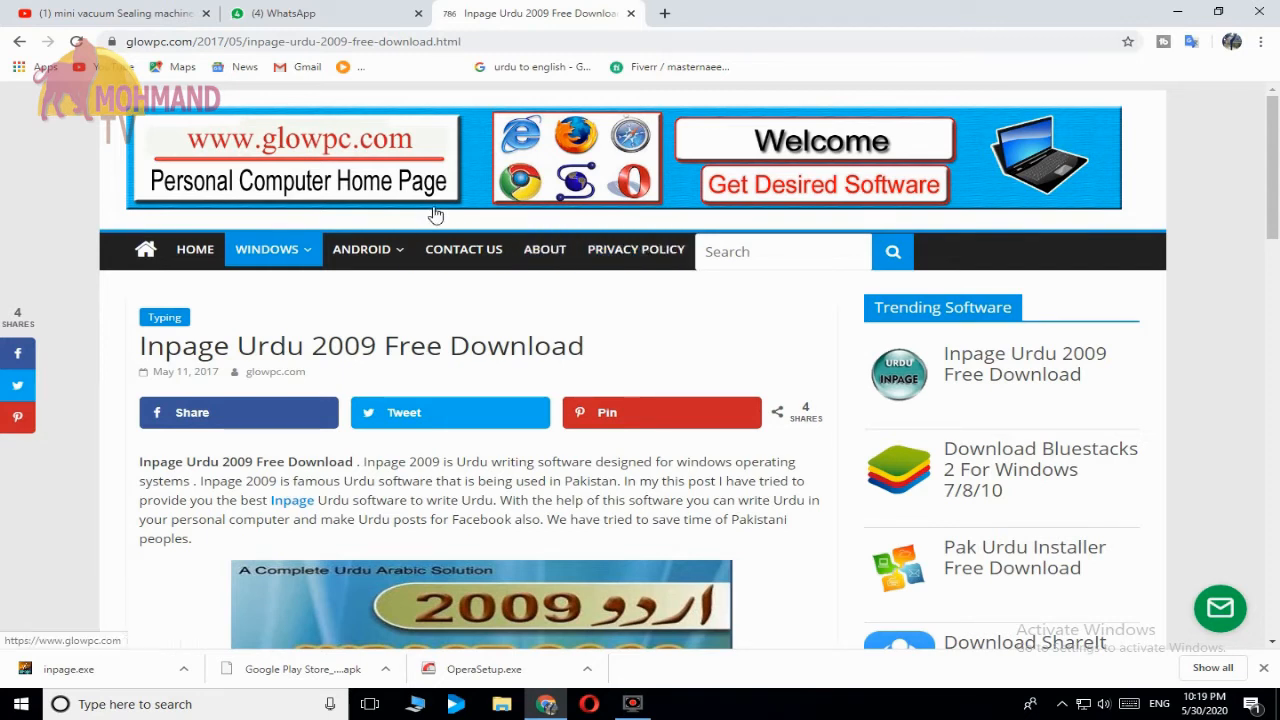
pyautogui.scroll(-8, 610, 320)
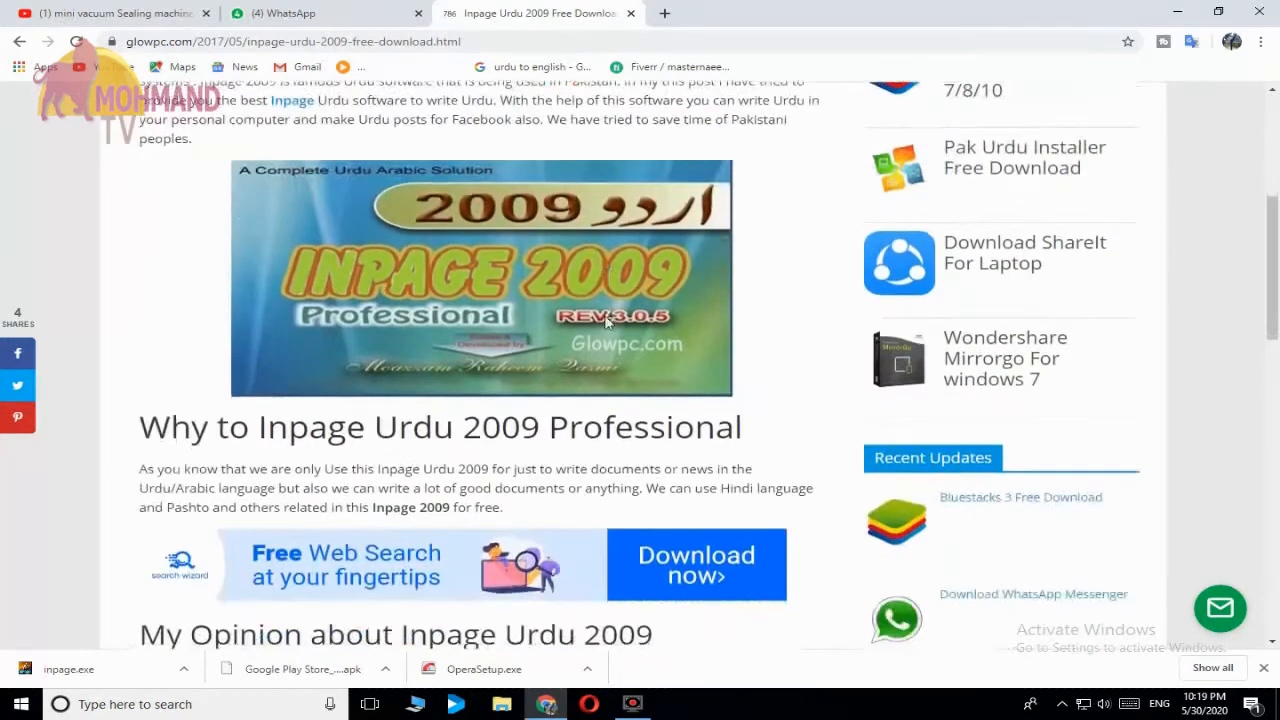
pyautogui.scroll(-1, 600, 330)
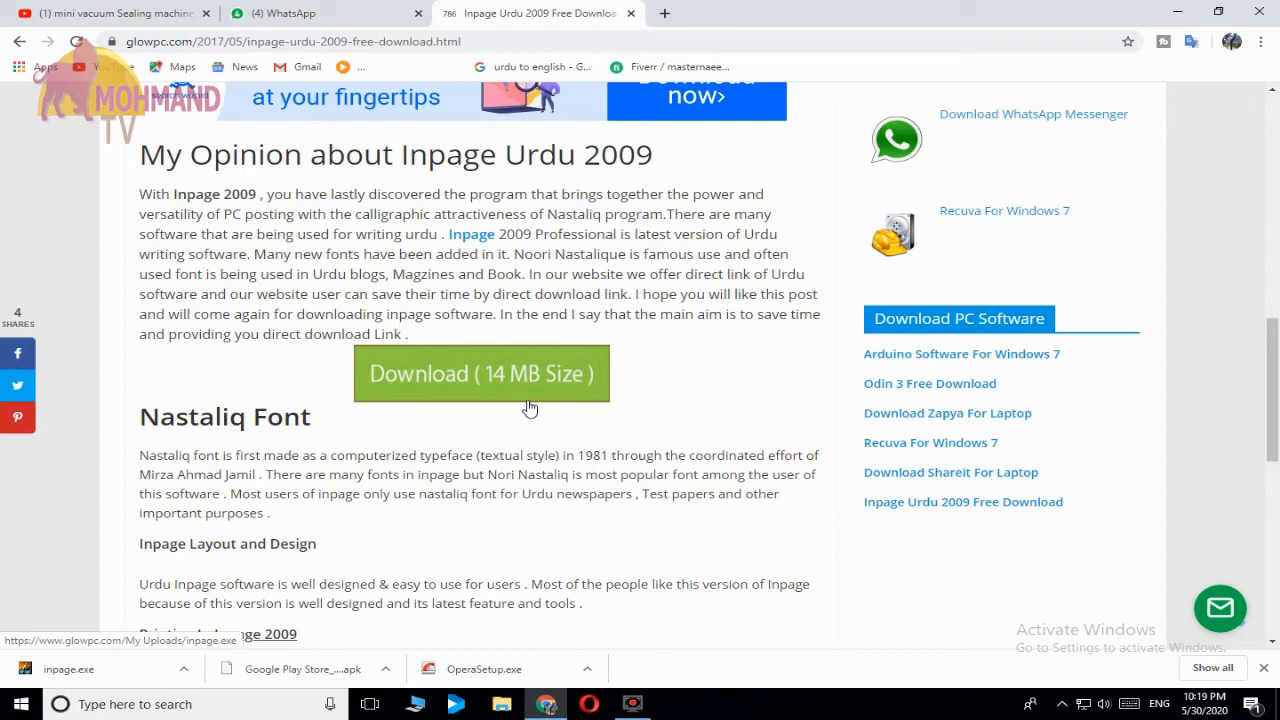
pyautogui.click(483, 390)
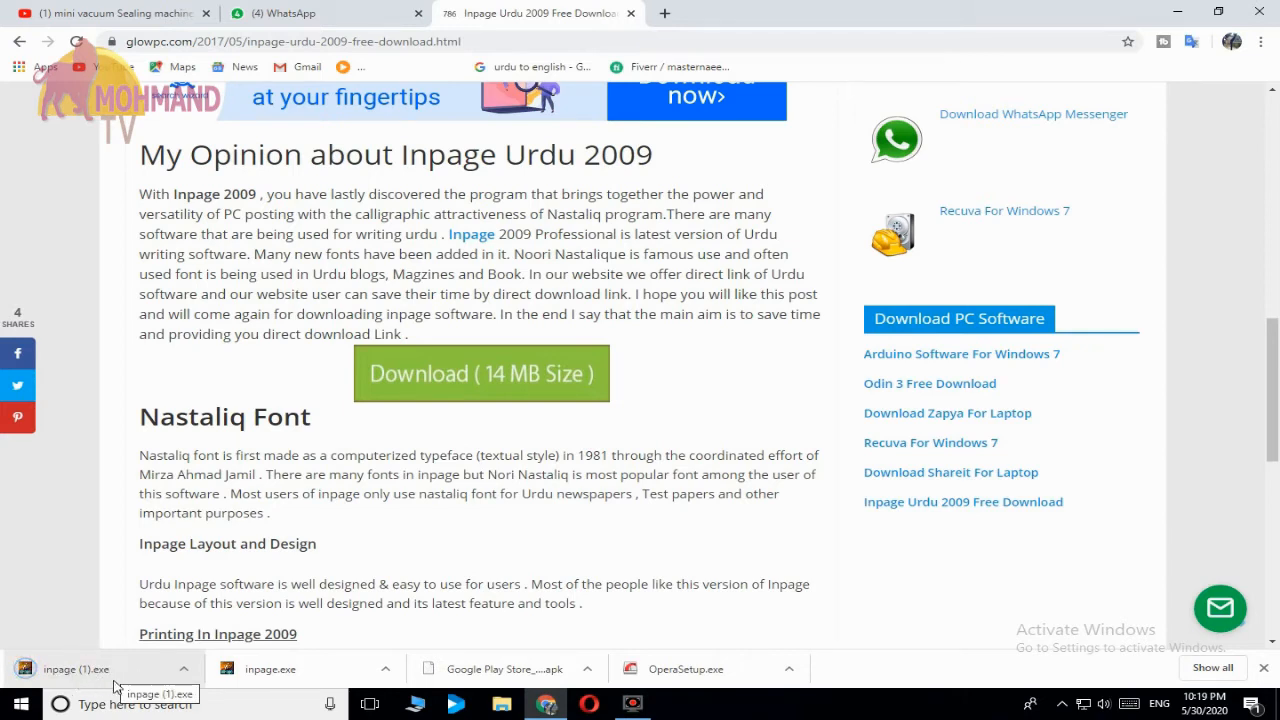
# Open the downloaded inpage (1).exe installer
pyautogui.click(196, 703)
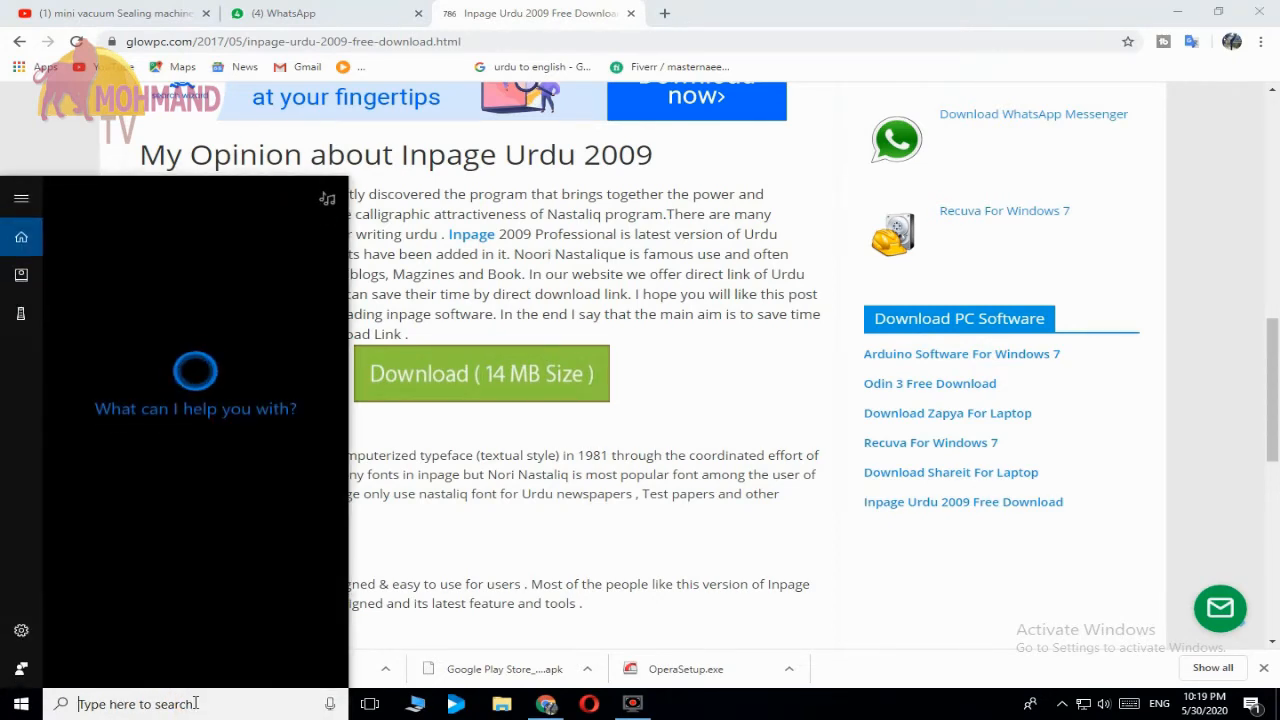
pyautogui.click(404, 640)
pyautogui.click(184, 670)
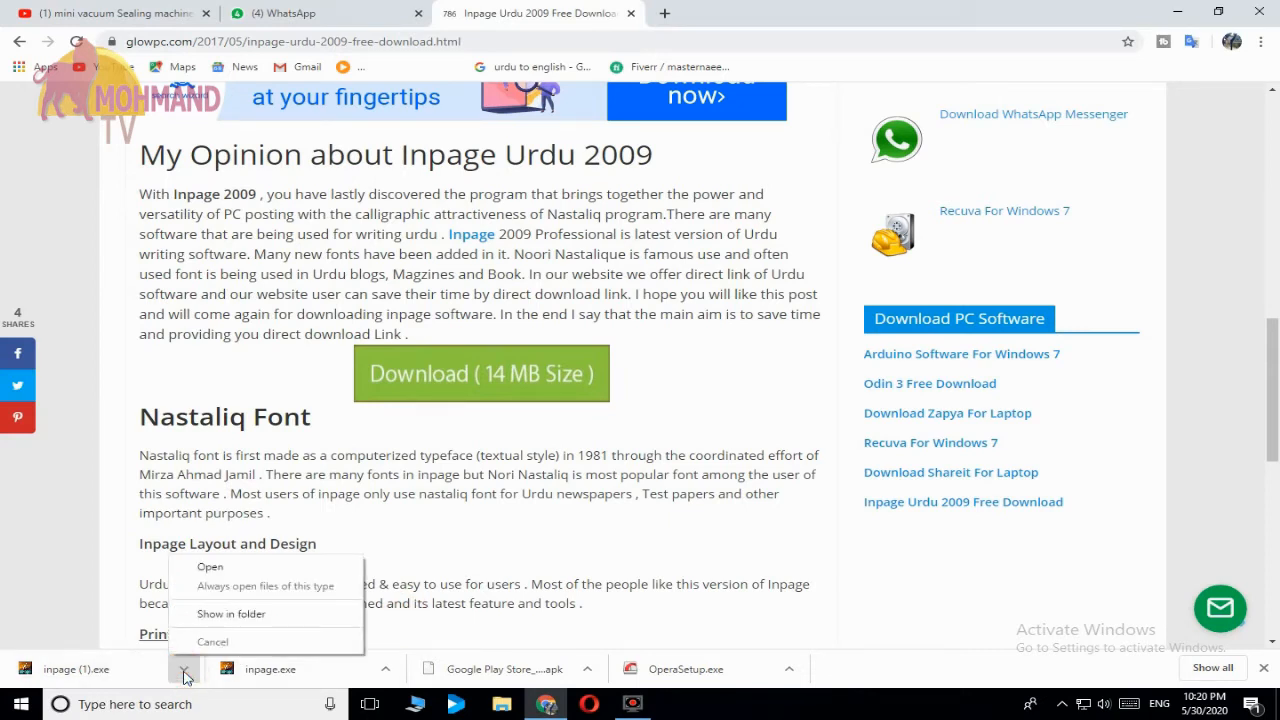
pyautogui.click(216, 568)
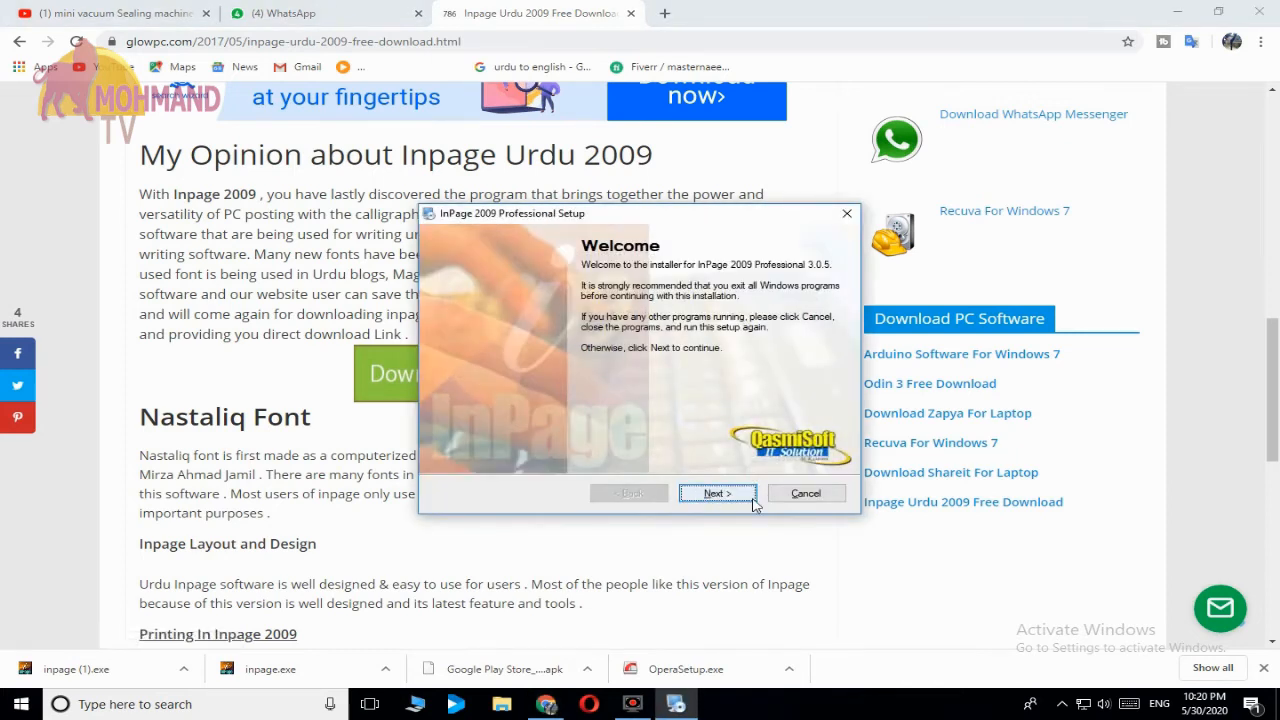
# Advance the InPage 2009 Professional setup through the license agreement and user information to the installation folder page, and cancel the installation
pyautogui.click(714, 495)
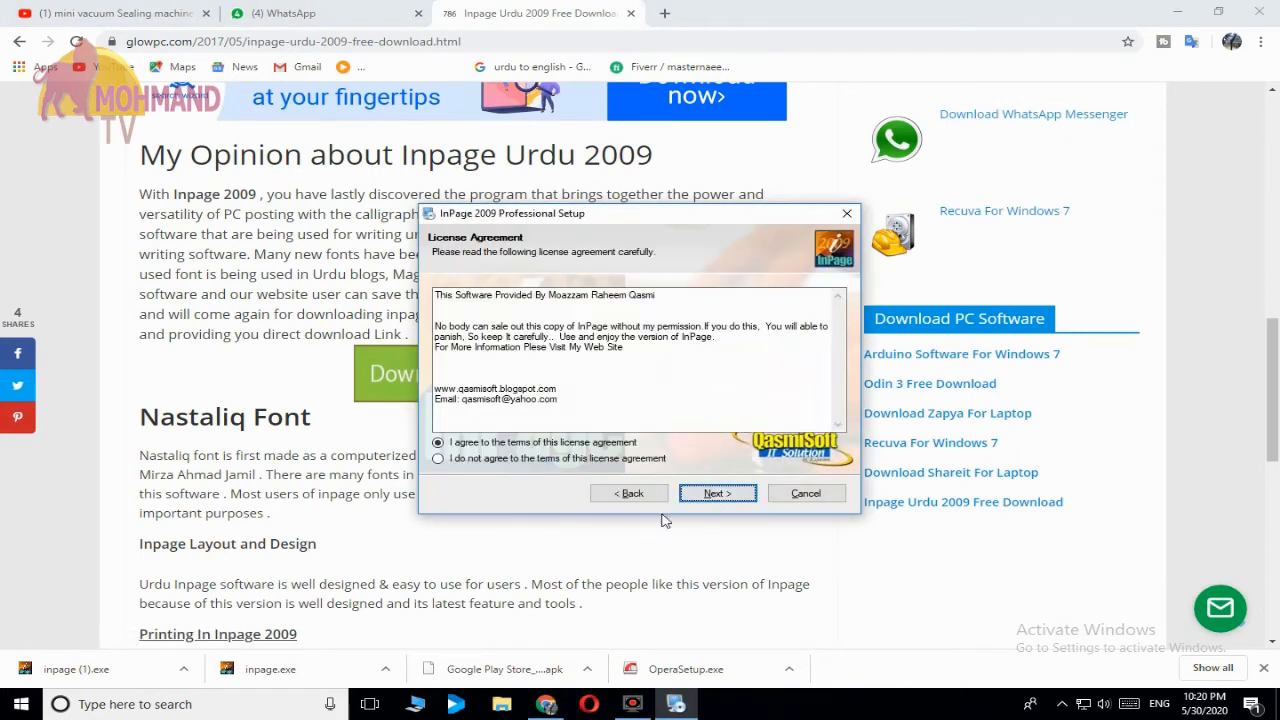
pyautogui.click(722, 499)
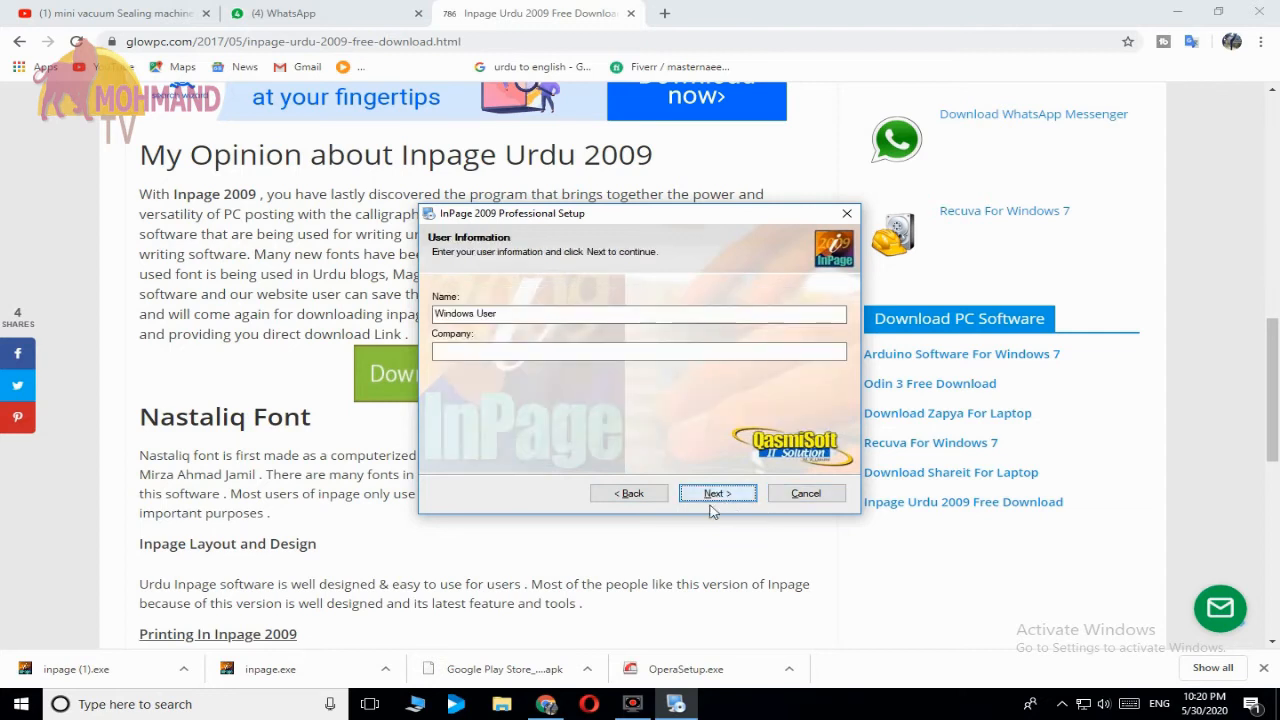
pyautogui.press('Return')
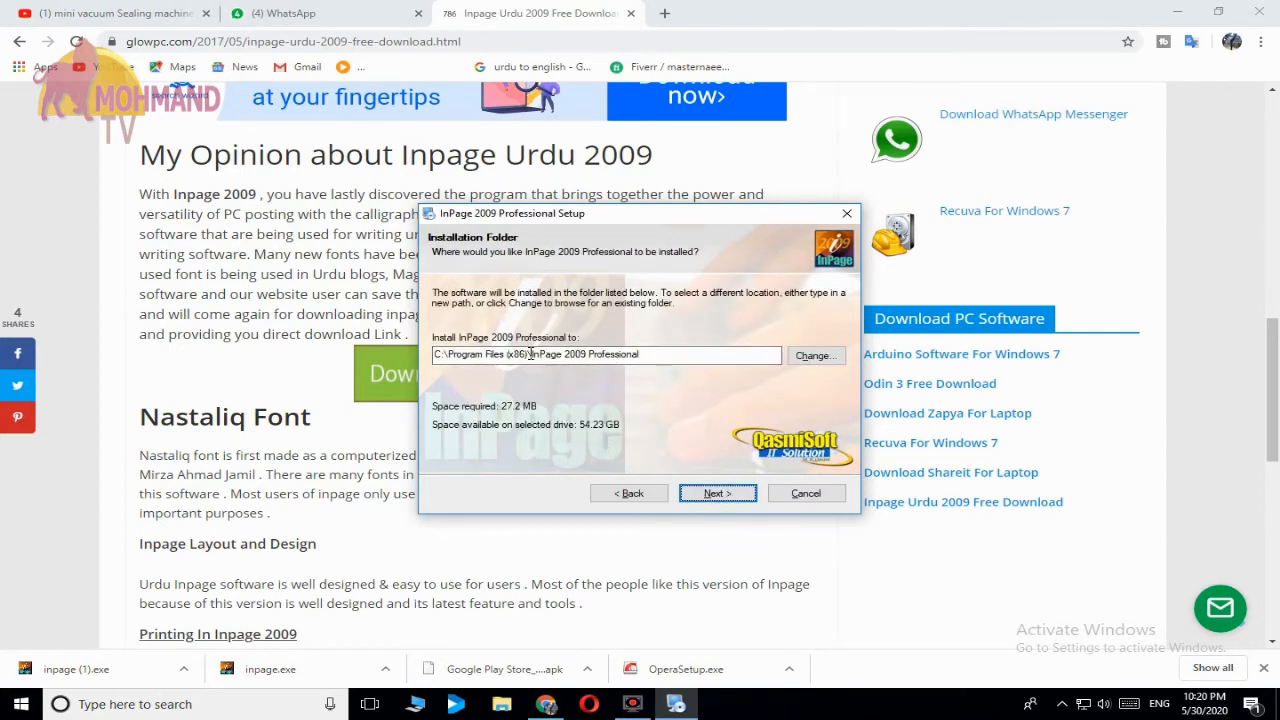
pyautogui.click(795, 496)
pyautogui.click(674, 403)
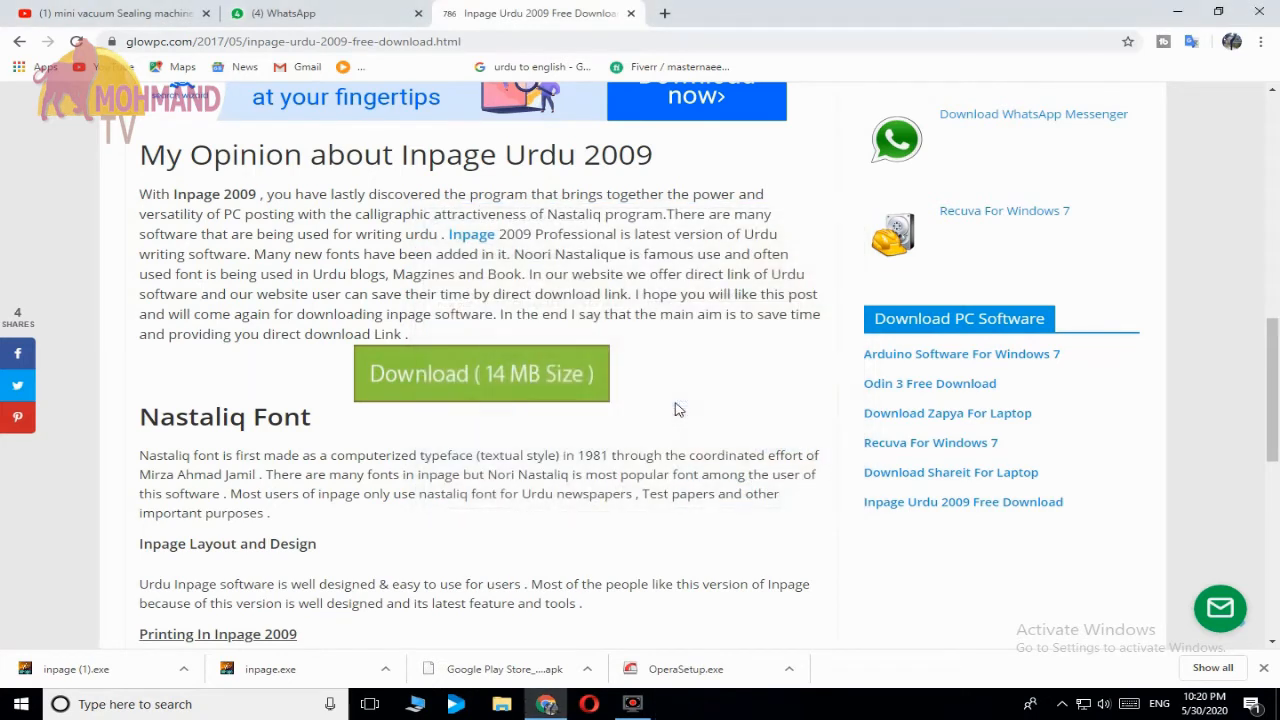
# Search Windows for "in", launch the installed InPage 2009 and dismiss its startup message
pyautogui.click(179, 704)
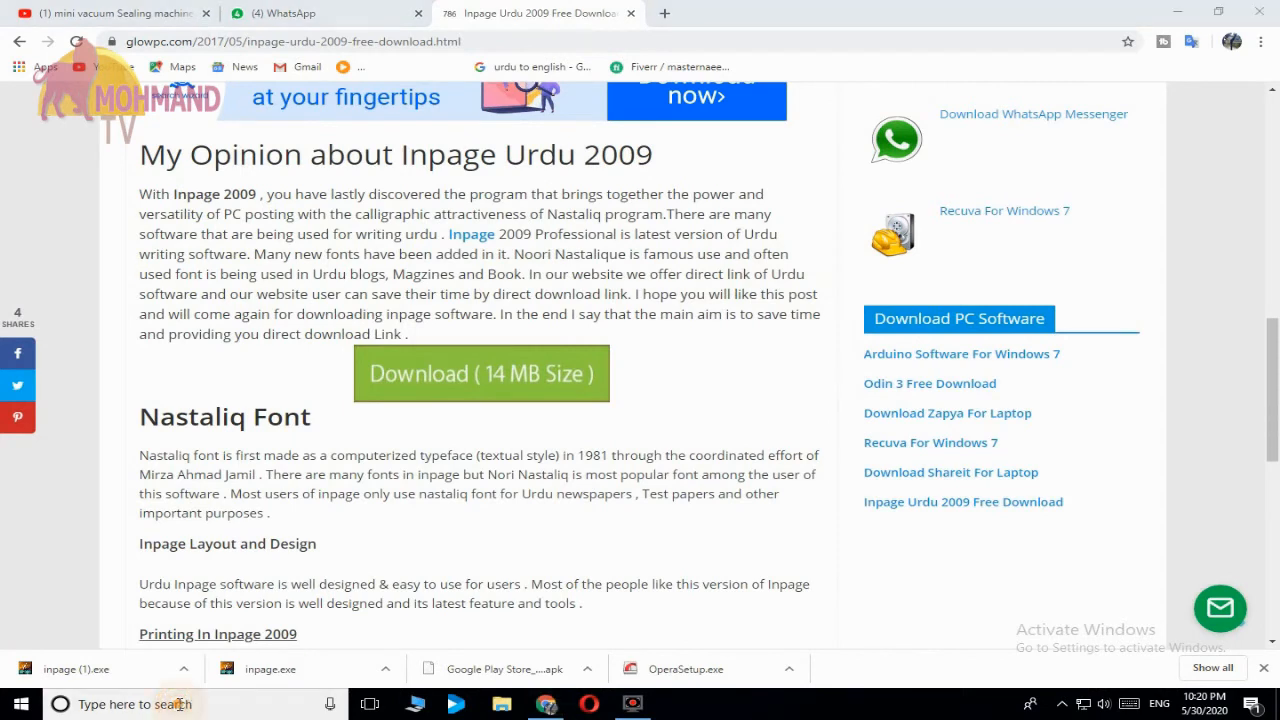
pyautogui.write('in')
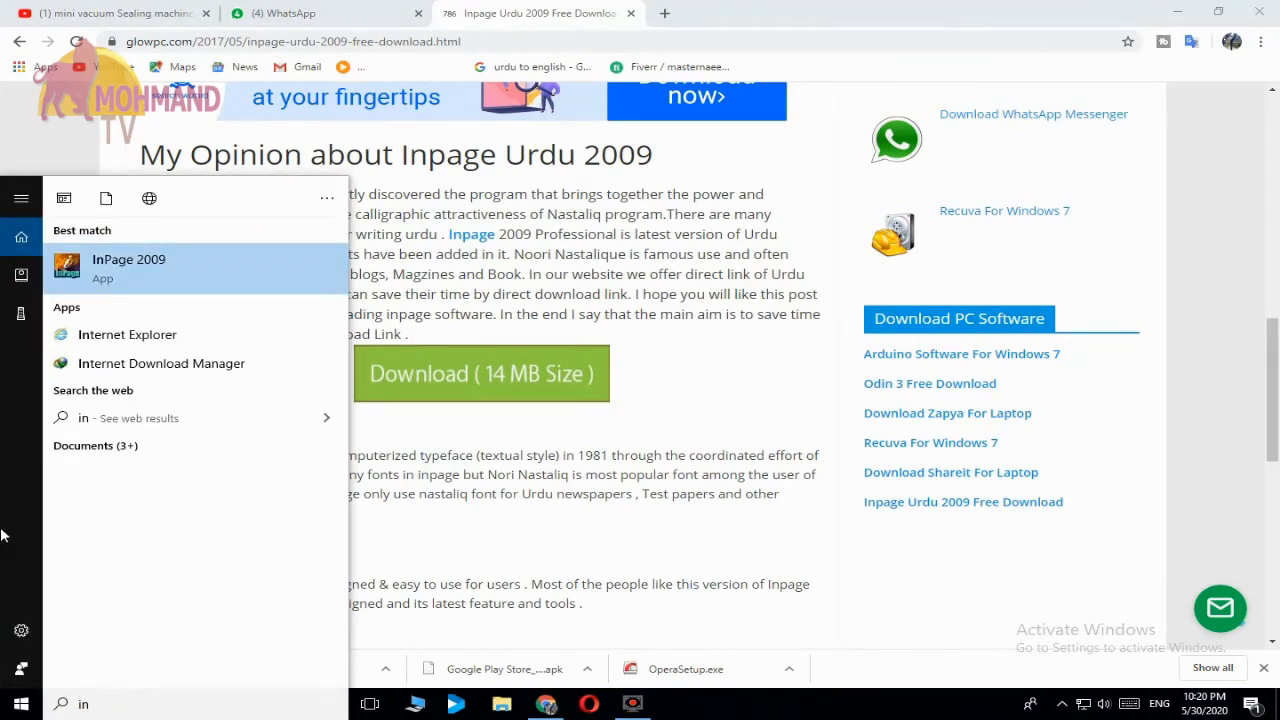
pyautogui.click(134, 272)
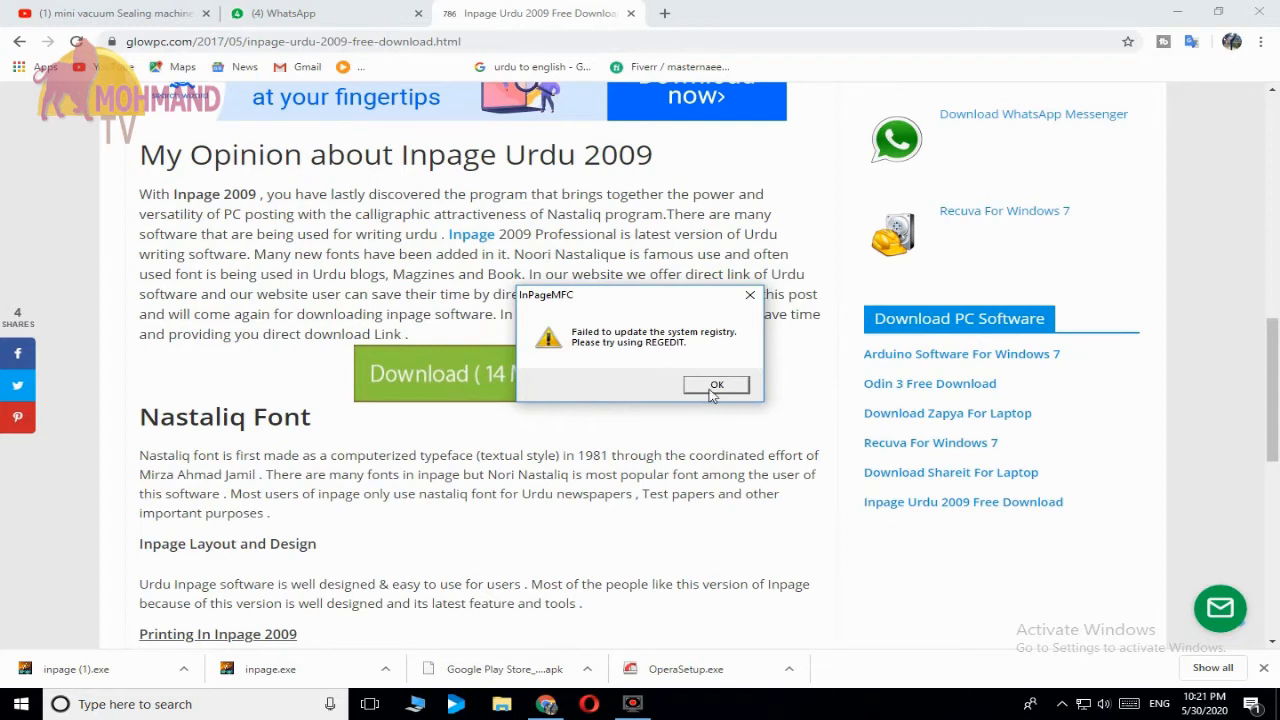
pyautogui.click(714, 388)
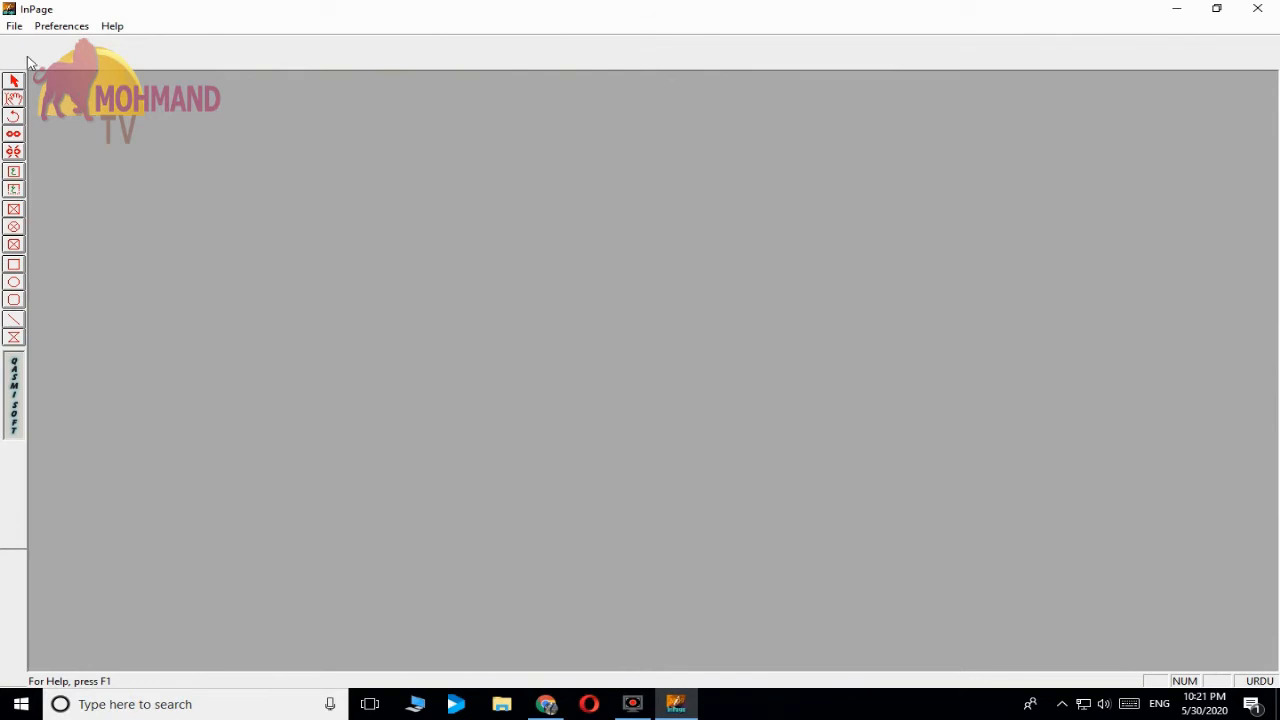
# Create a one-page A4 portrait document with right-to-left direction, 12.7 mm margins and an automatic text box
pyautogui.click(14, 27)
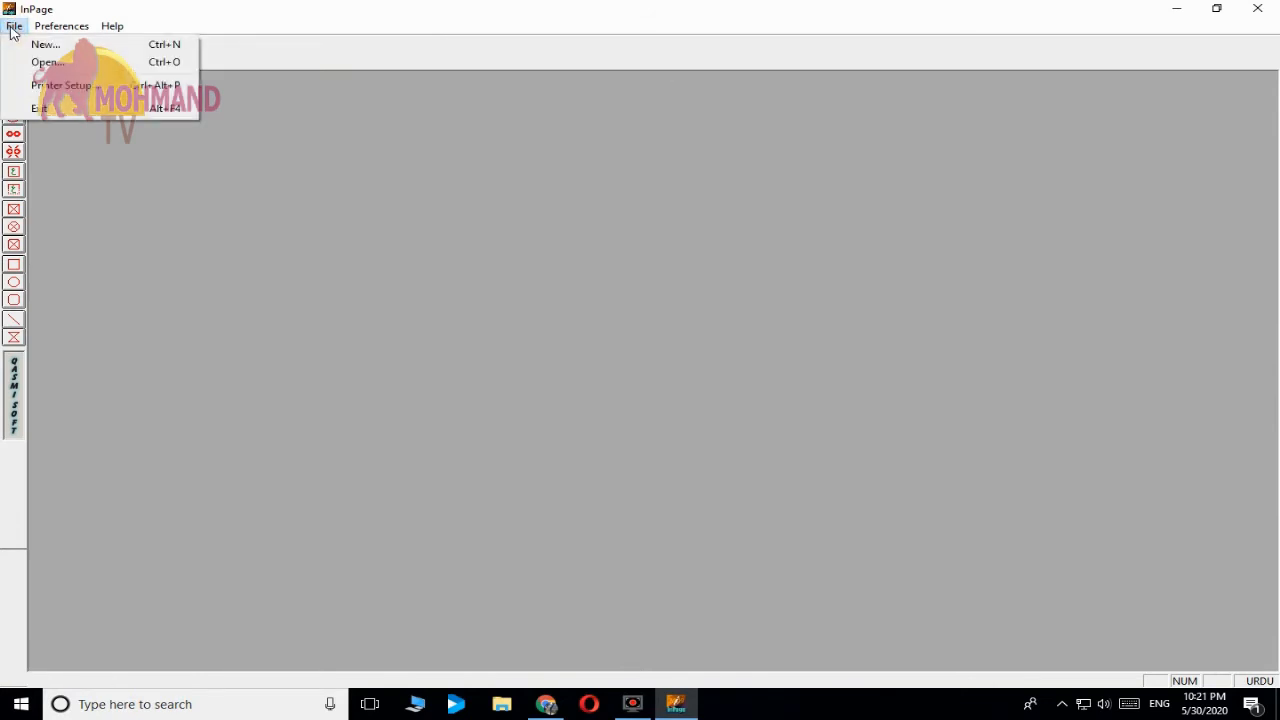
pyautogui.click(46, 44)
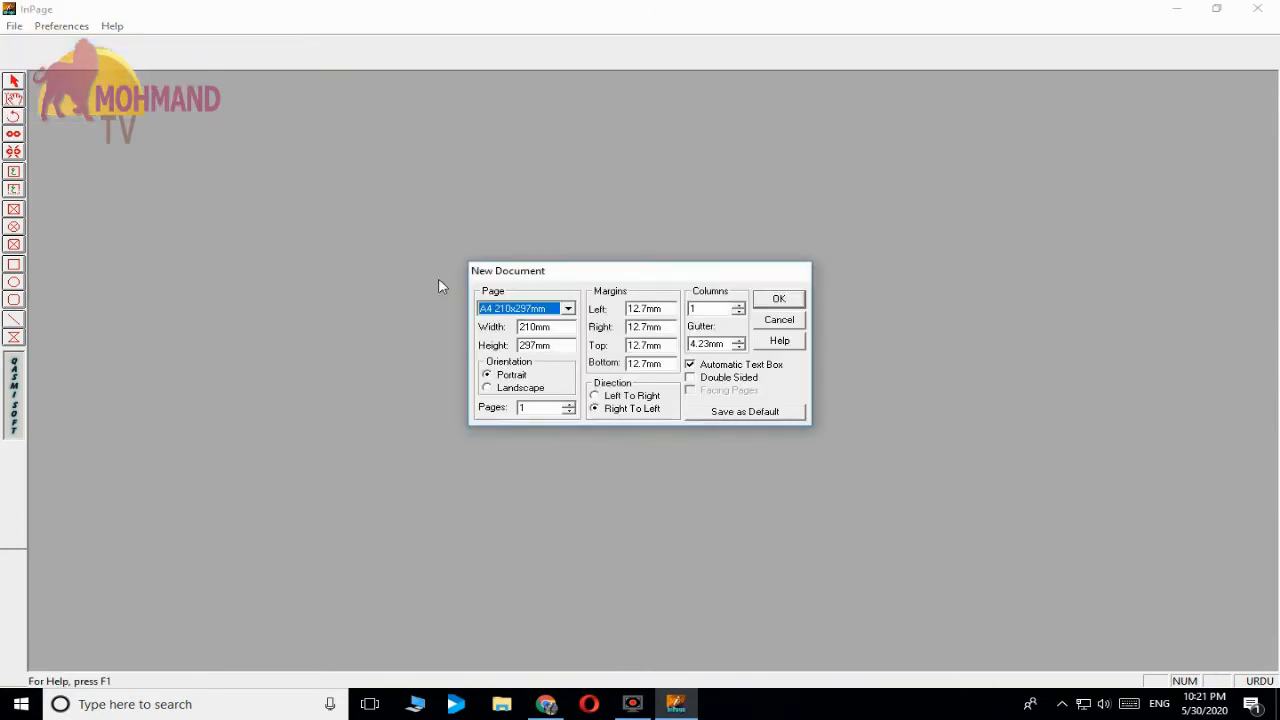
pyautogui.click(766, 298)
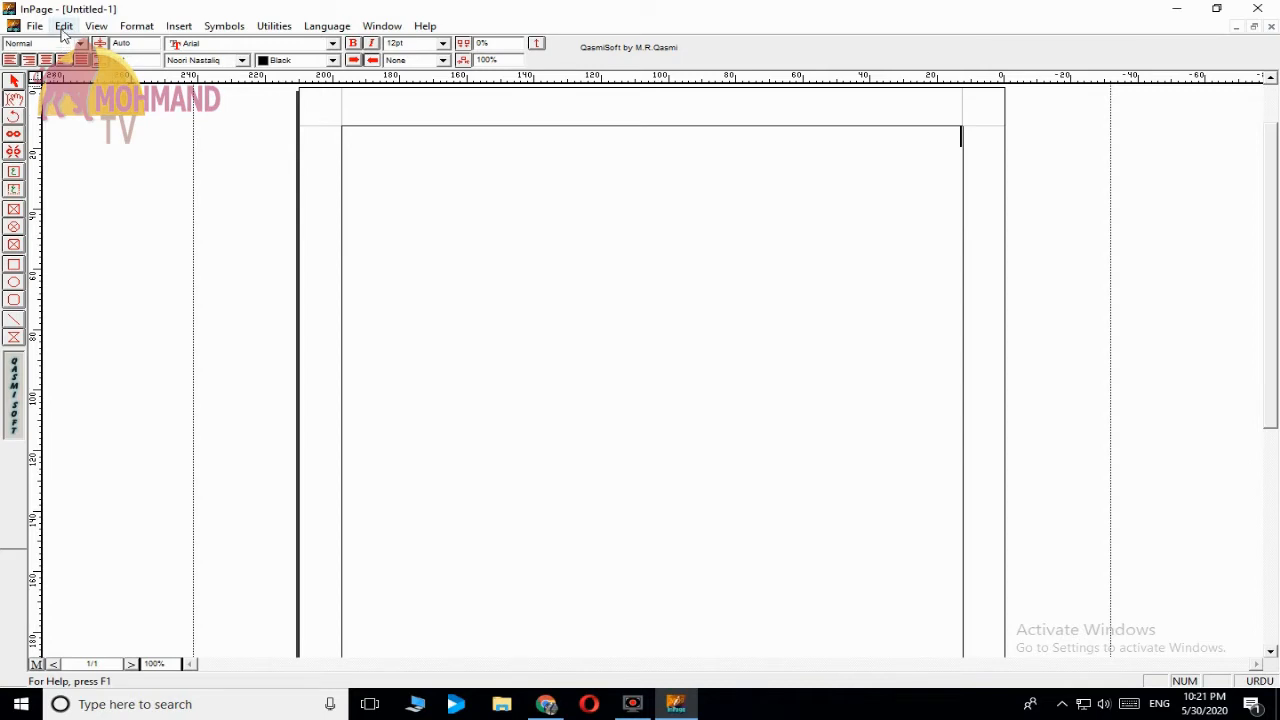
# Set the keyboard layout in the keyboard preferences to Phonetic
pyautogui.click(64, 27)
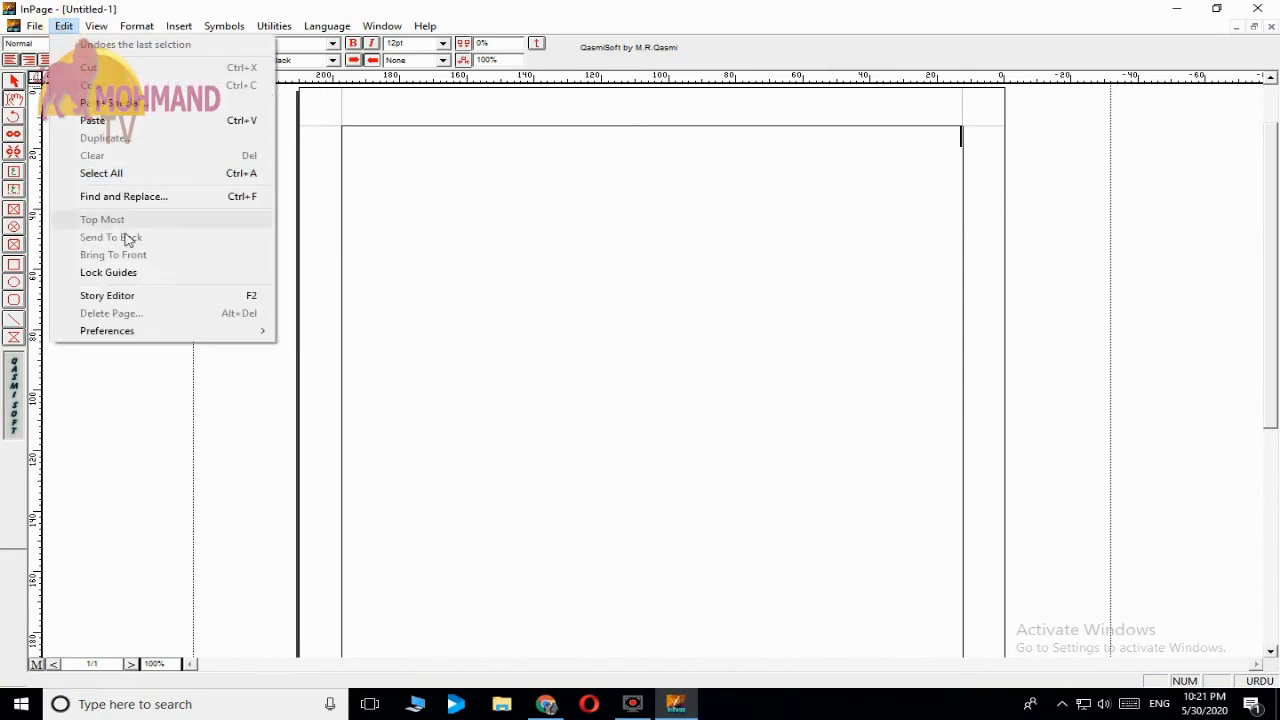
pyautogui.moveTo(123, 342)
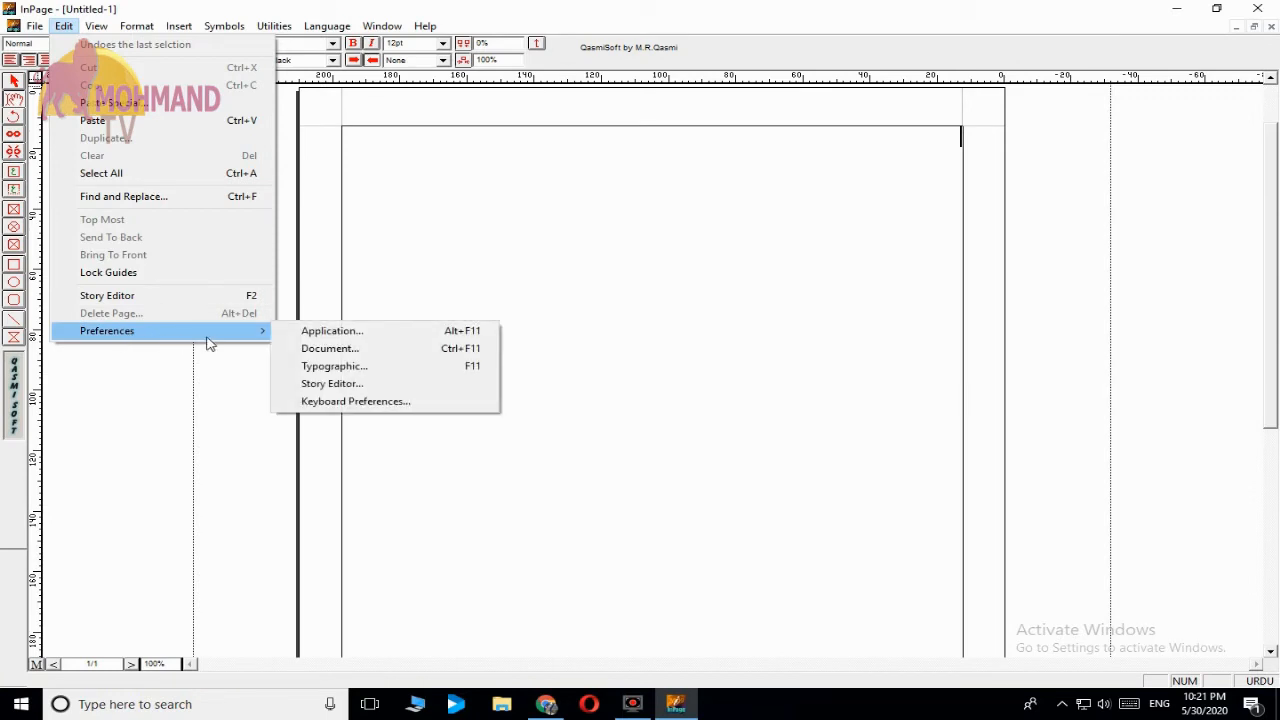
pyautogui.click(375, 410)
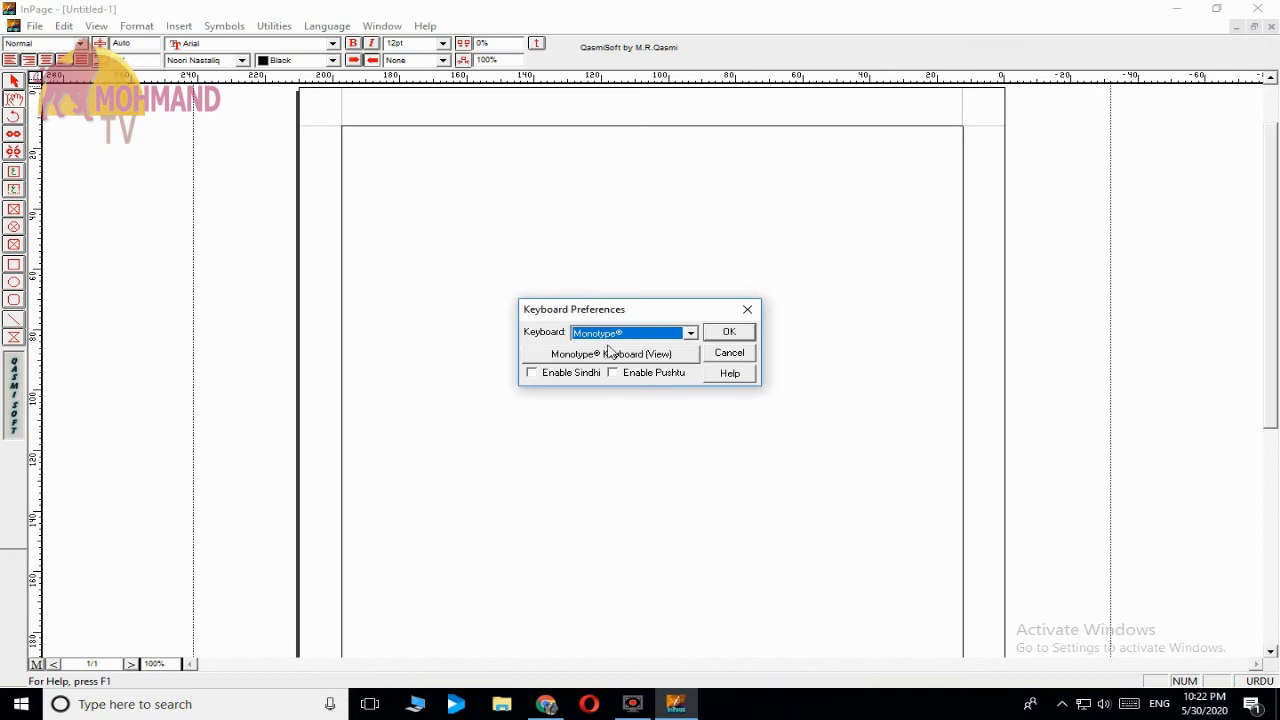
pyautogui.click(690, 334)
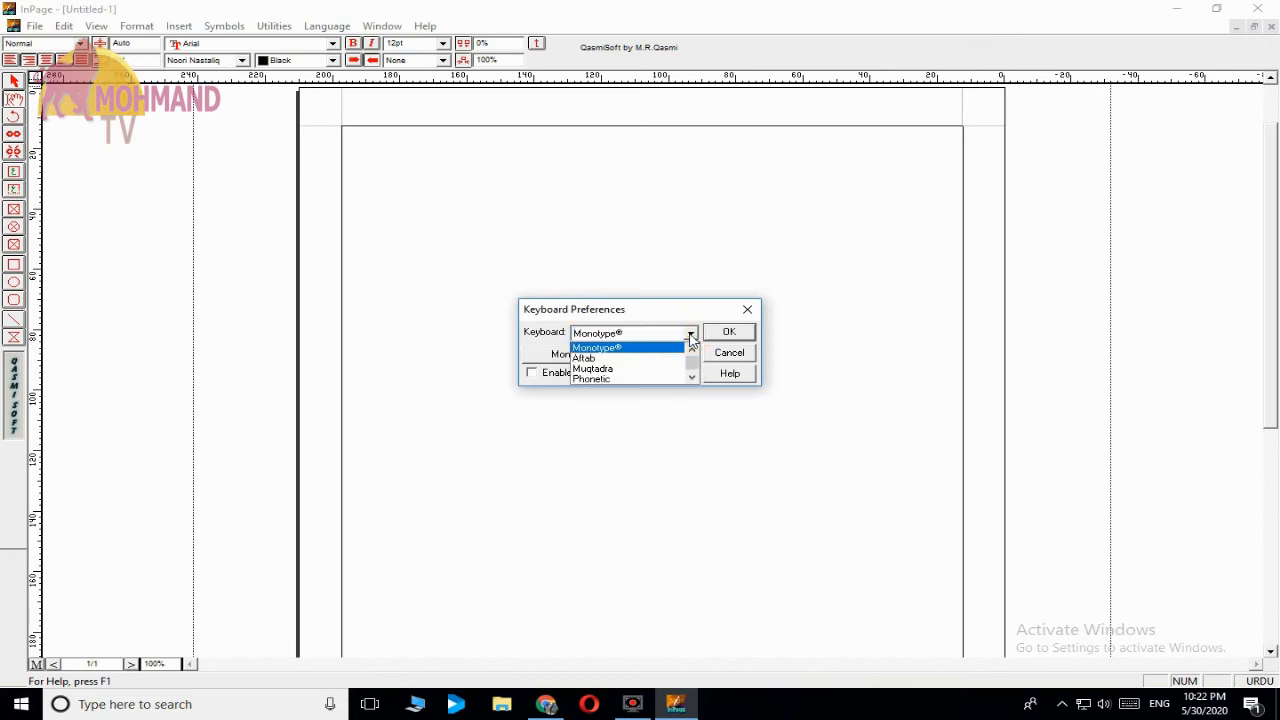
pyautogui.click(625, 379)
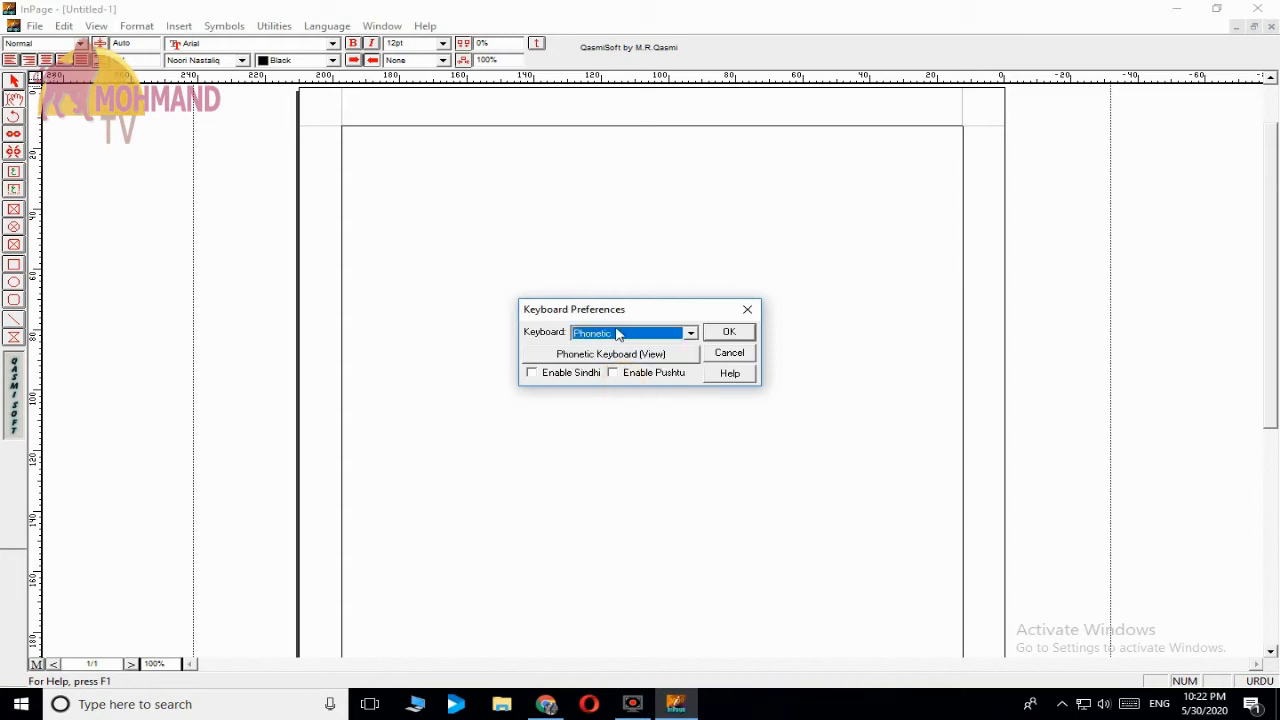
pyautogui.click(727, 333)
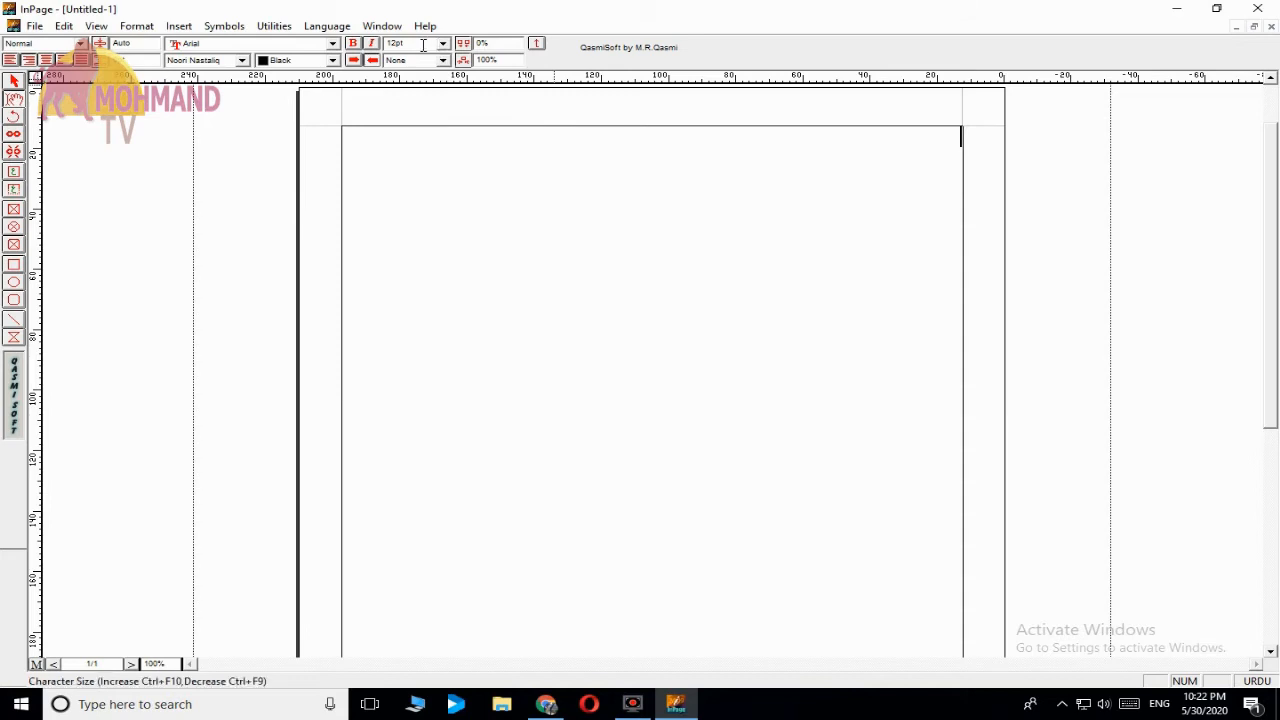
# Examine the Phonetic keyboard's character layout from the keyboard preferences, and close the layout view and preferences
pyautogui.click(64, 27)
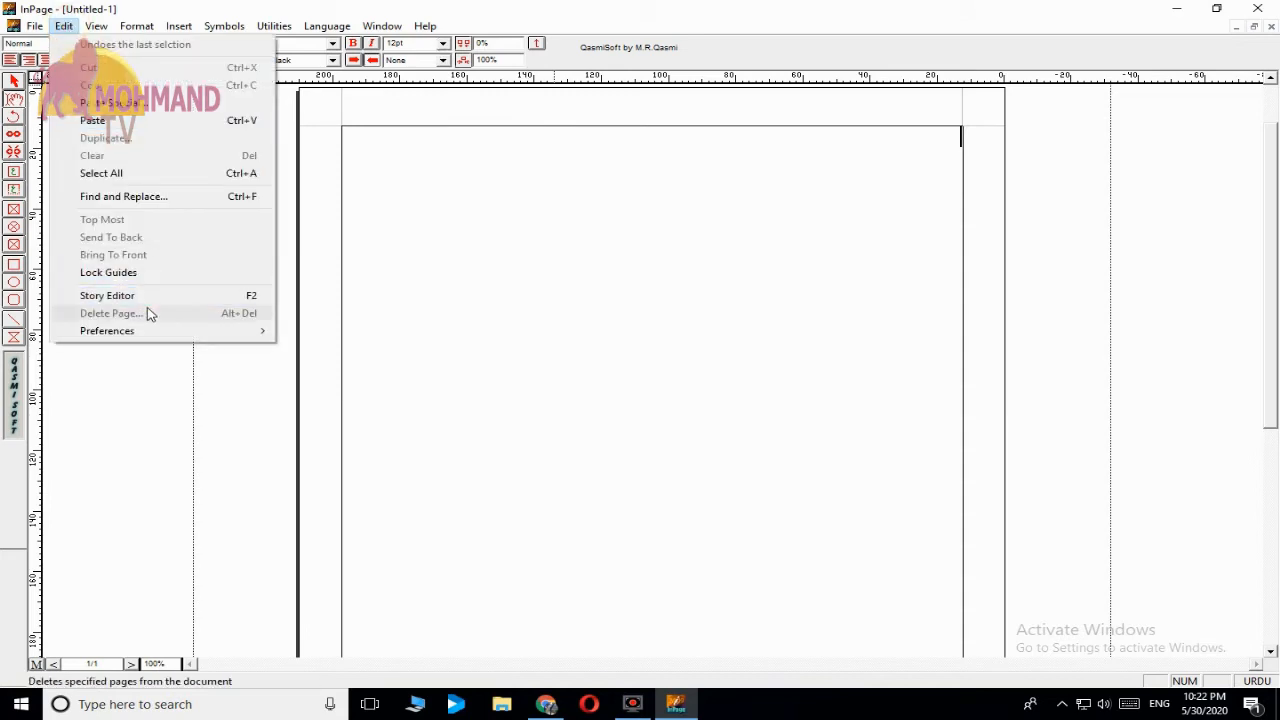
pyautogui.moveTo(130, 331)
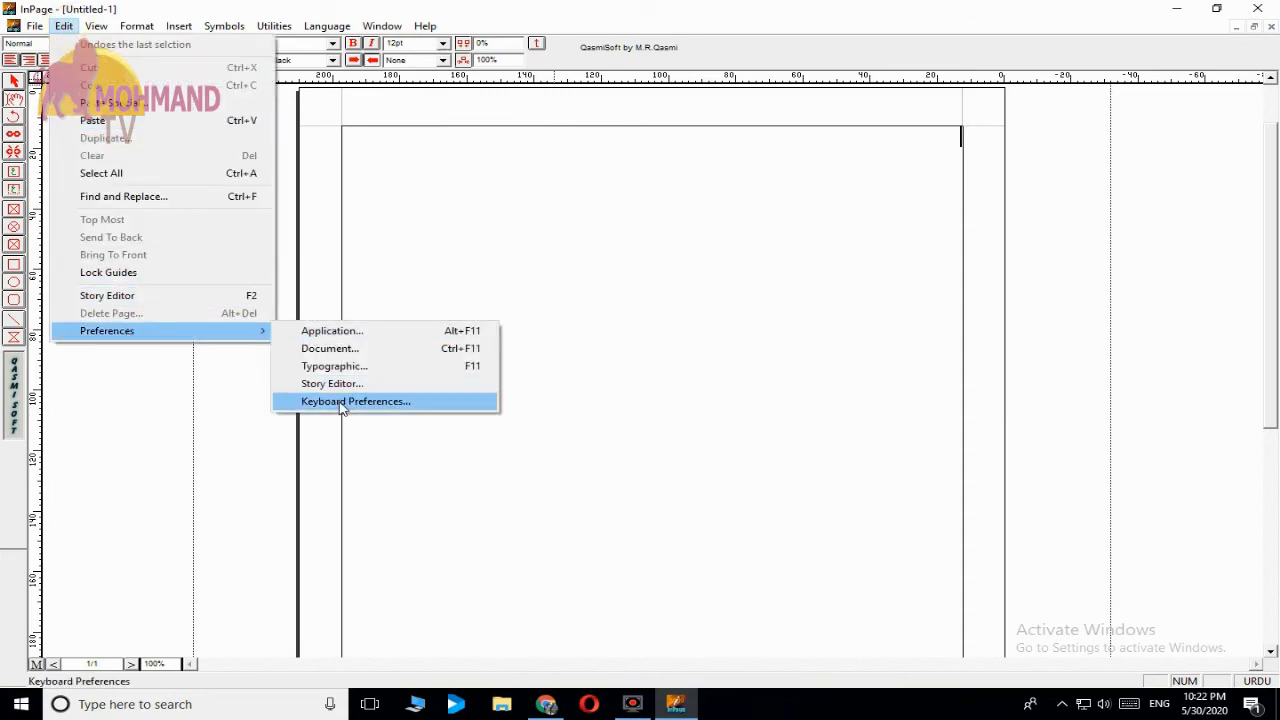
pyautogui.click(340, 401)
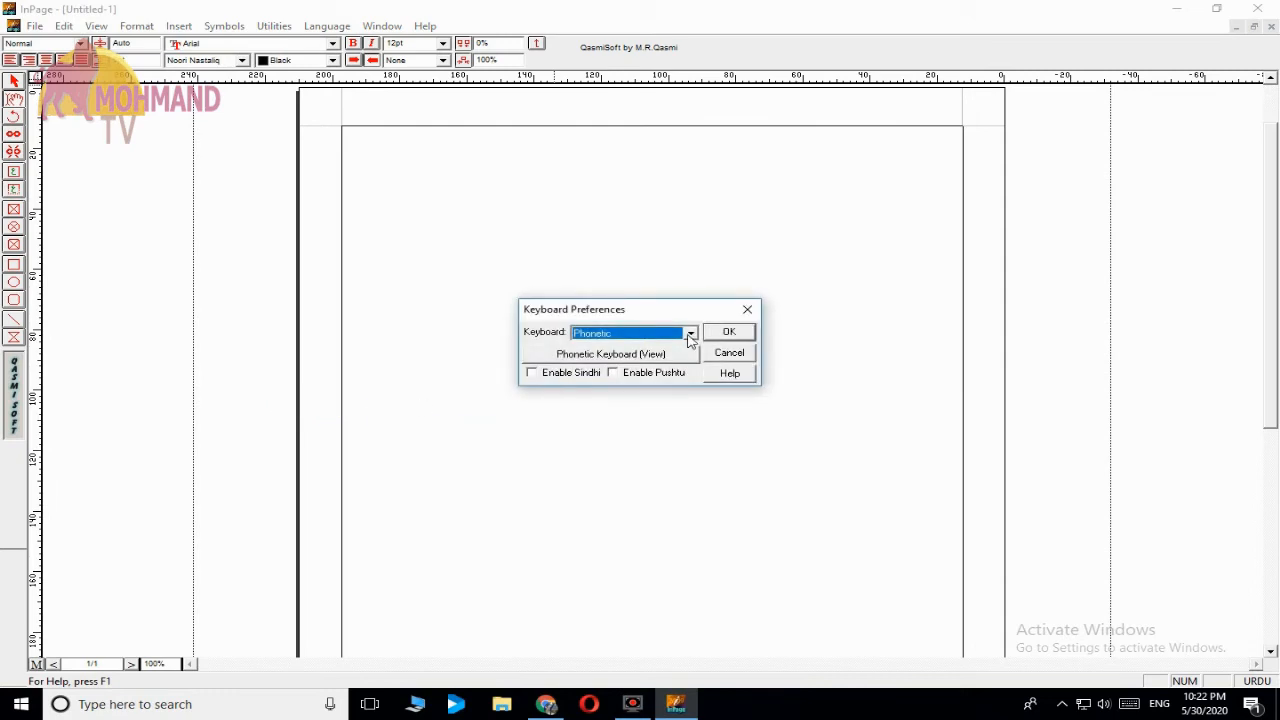
pyautogui.click(688, 333)
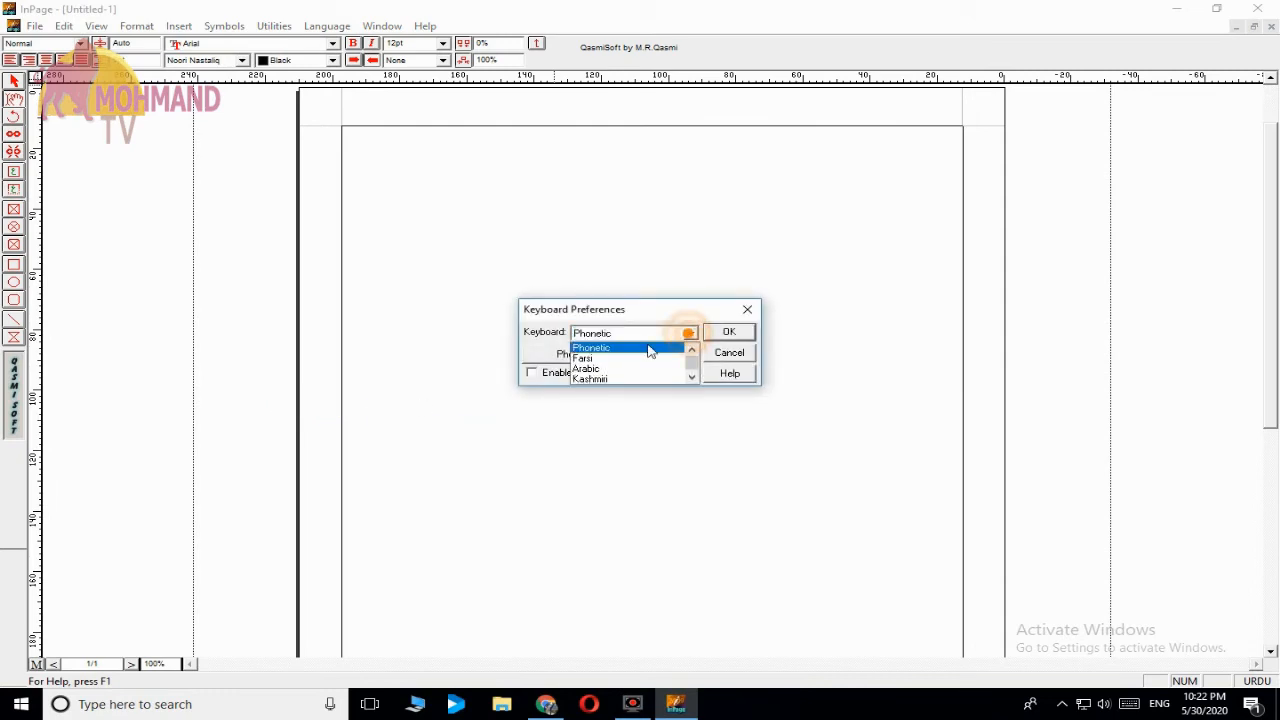
pyautogui.click(596, 348)
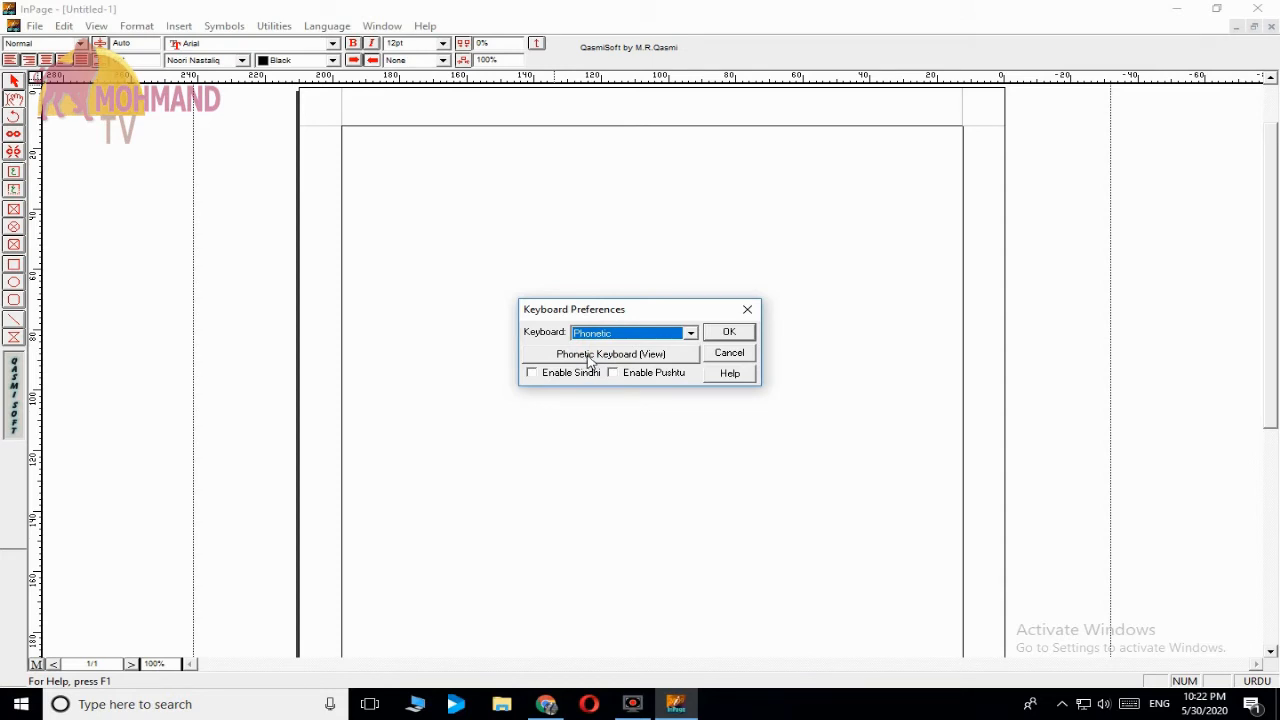
pyautogui.click(588, 357)
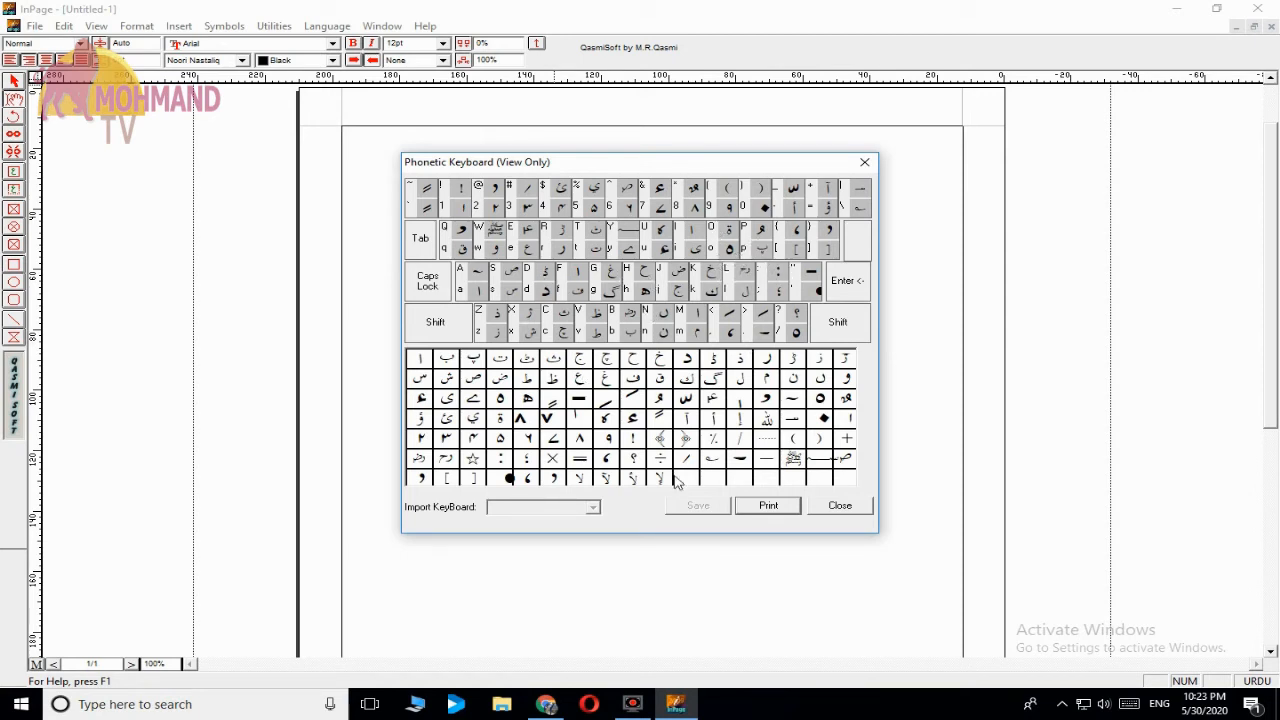
pyautogui.click(838, 507)
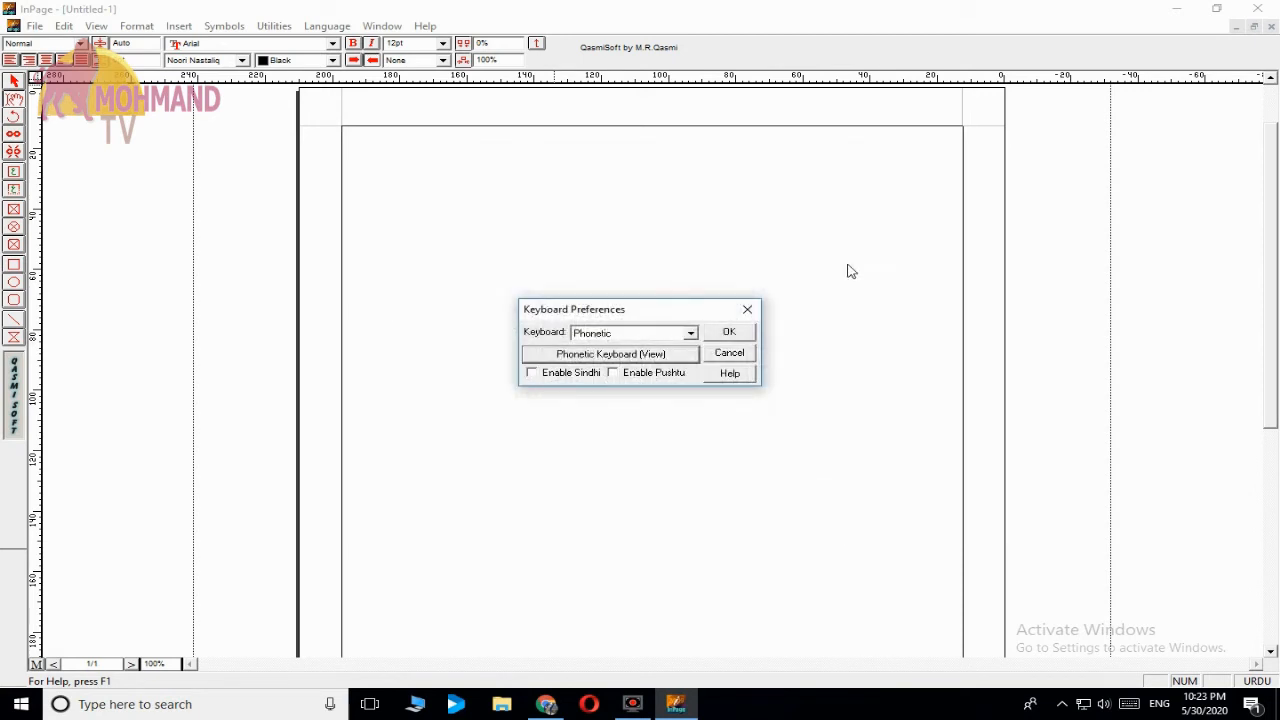
pyautogui.click(747, 309)
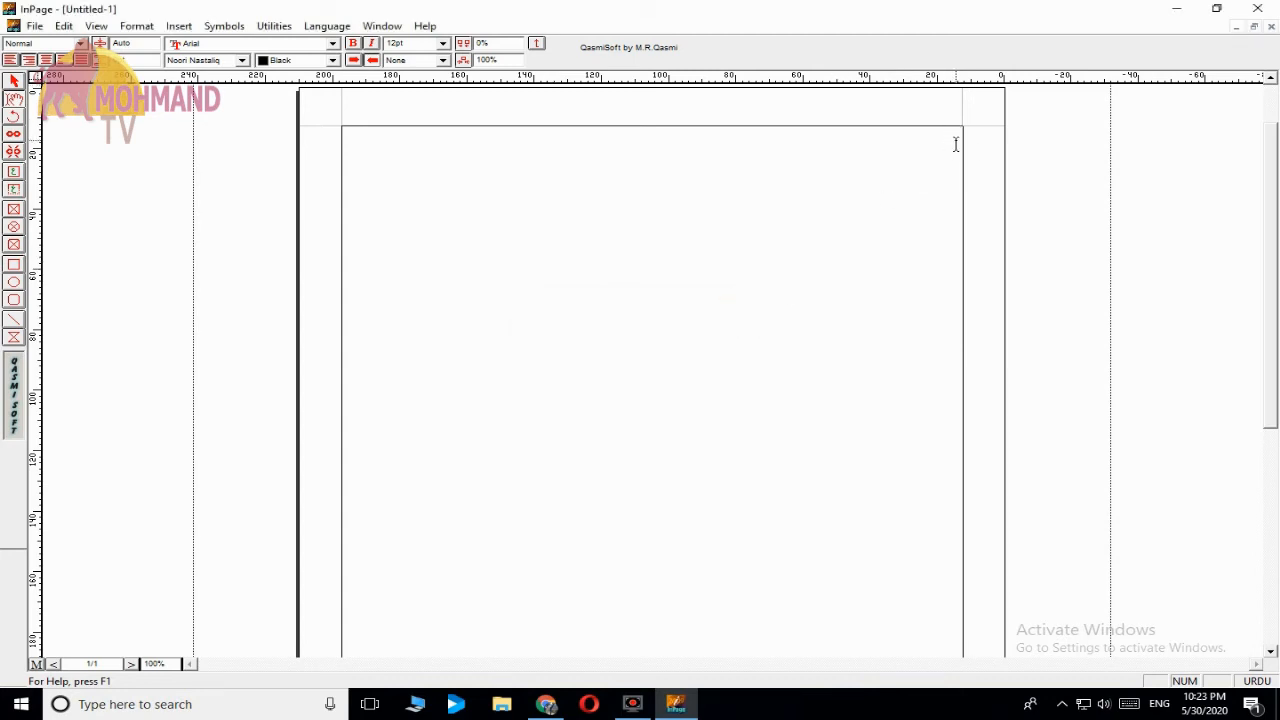
# Set the character size for the document text to 60pt
pyautogui.click(443, 44)
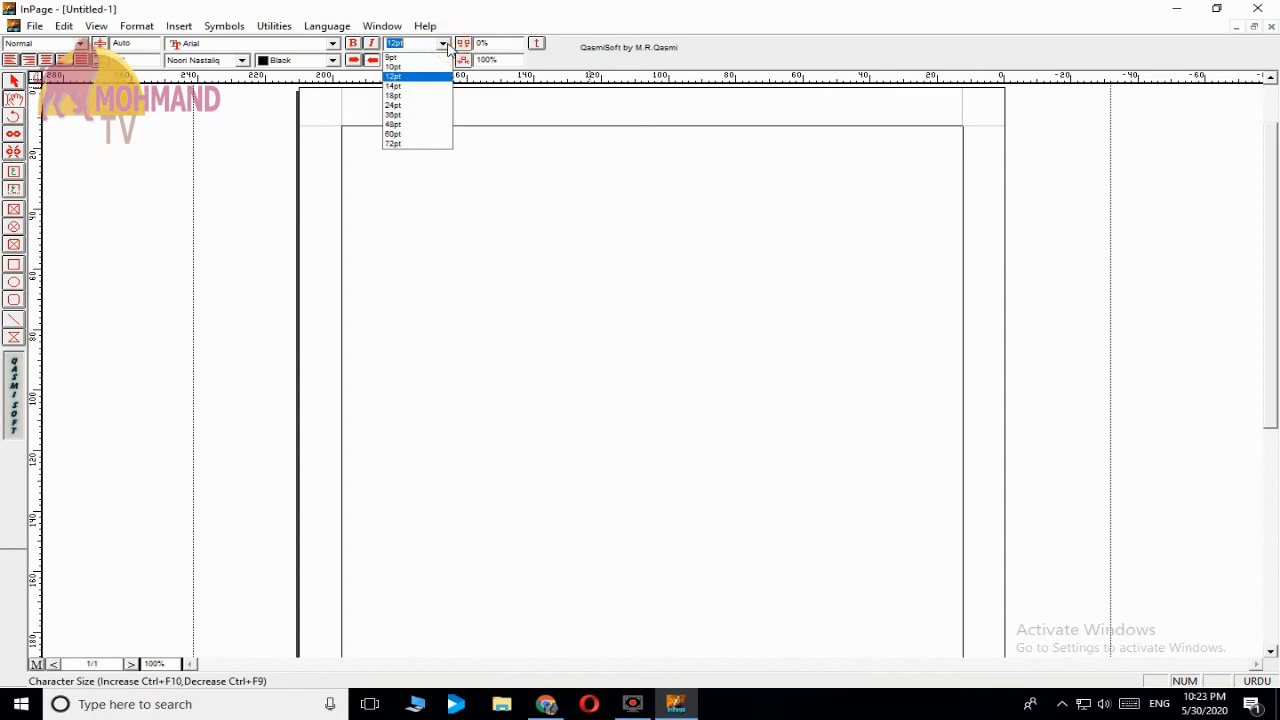
pyautogui.click(424, 136)
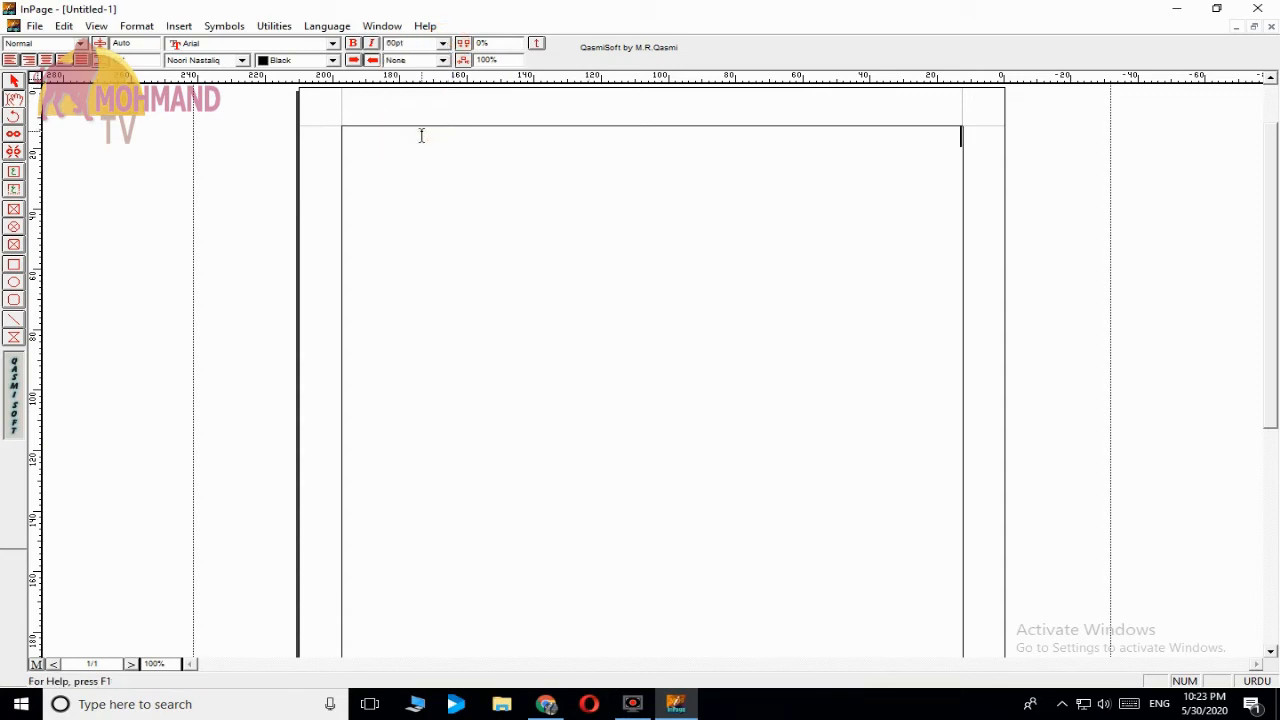
# Set the character size back to 60pt at the start of the empty text box
pyautogui.click(955, 145)
pyautogui.write('ت')
pyautogui.press('BackSpace')
pyautogui.click(443, 43)
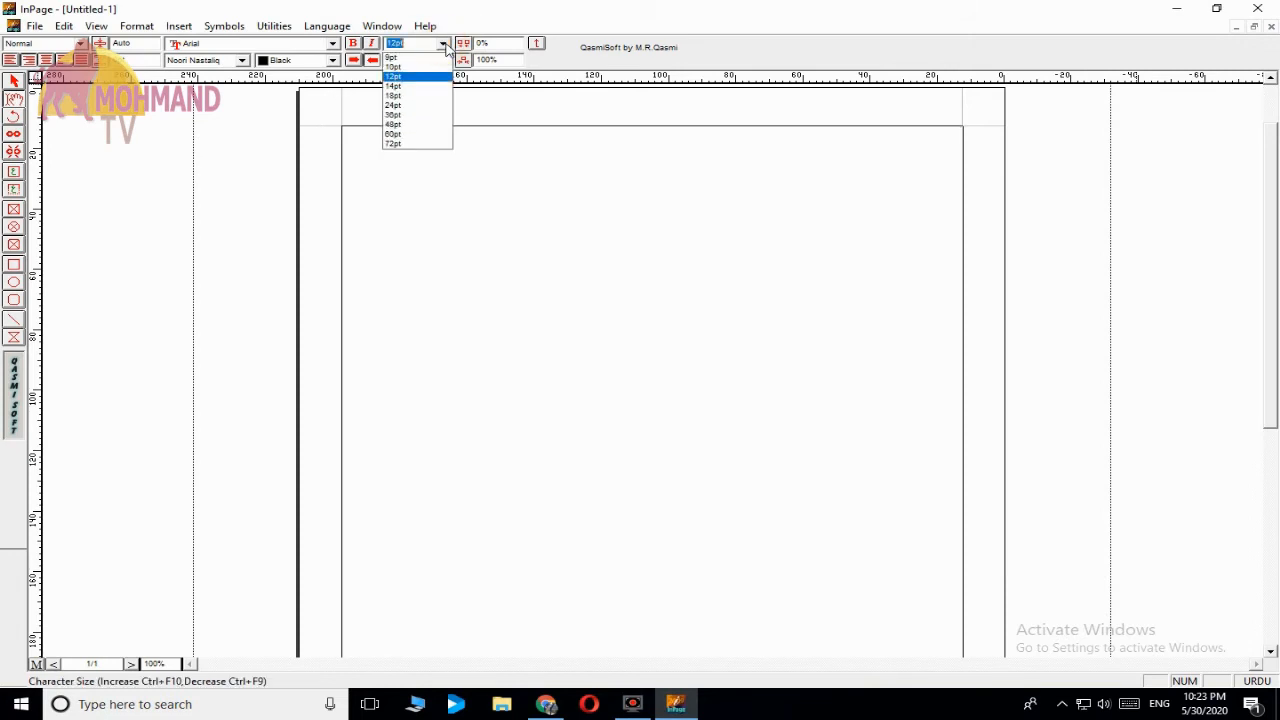
pyautogui.click(411, 137)
# Begin the first line with a person's first name in Urdu, followed by a space
pyautogui.write('ع')
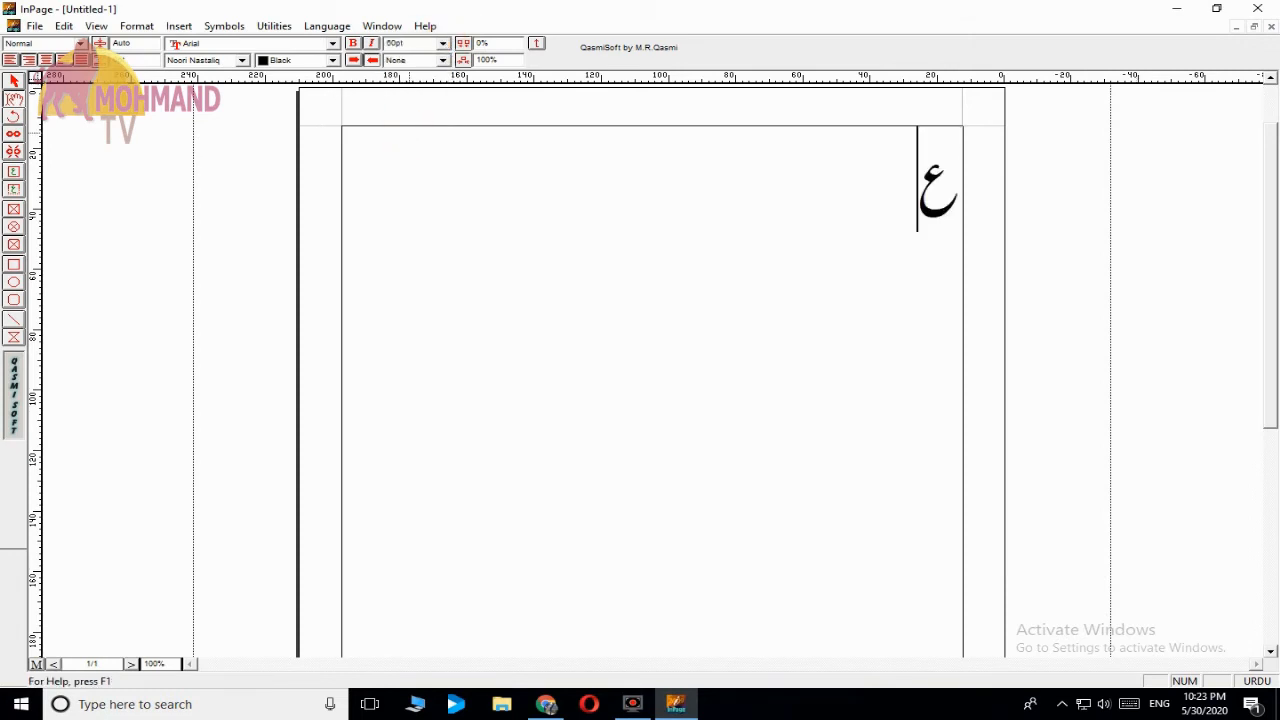
pyautogui.press('BackSpace')
pyautogui.write('عم')
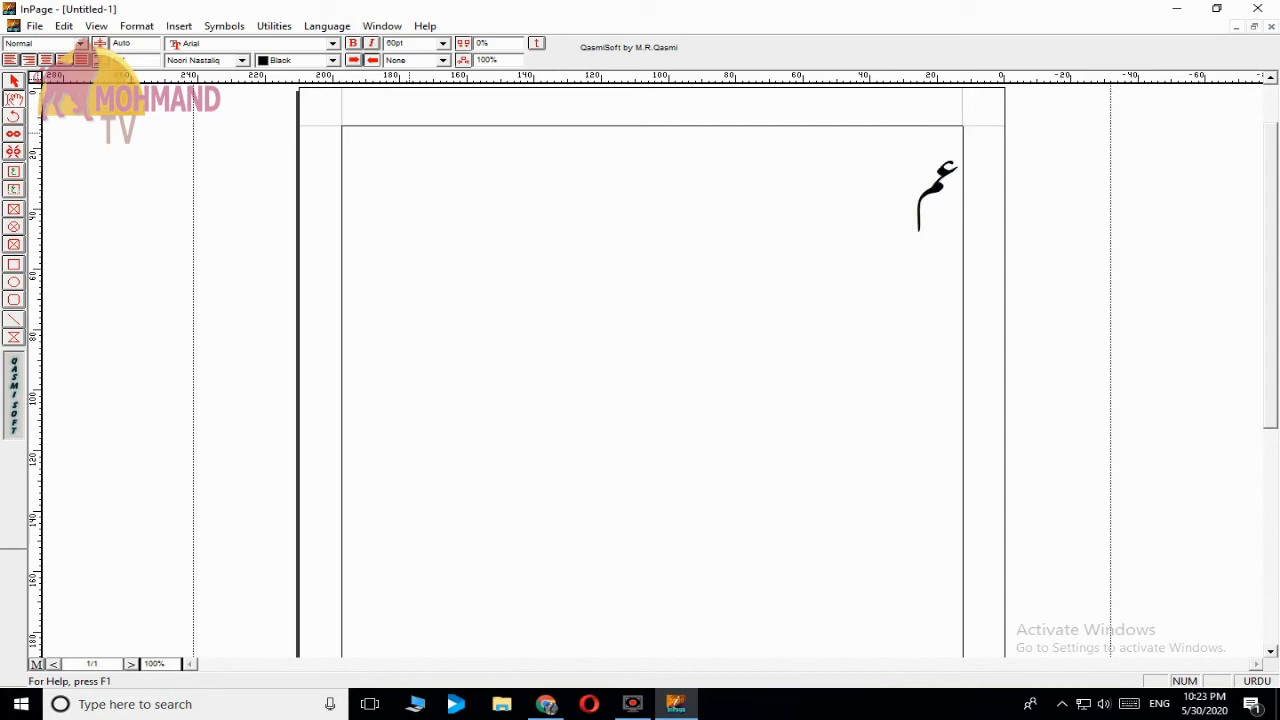
pyautogui.write('را')
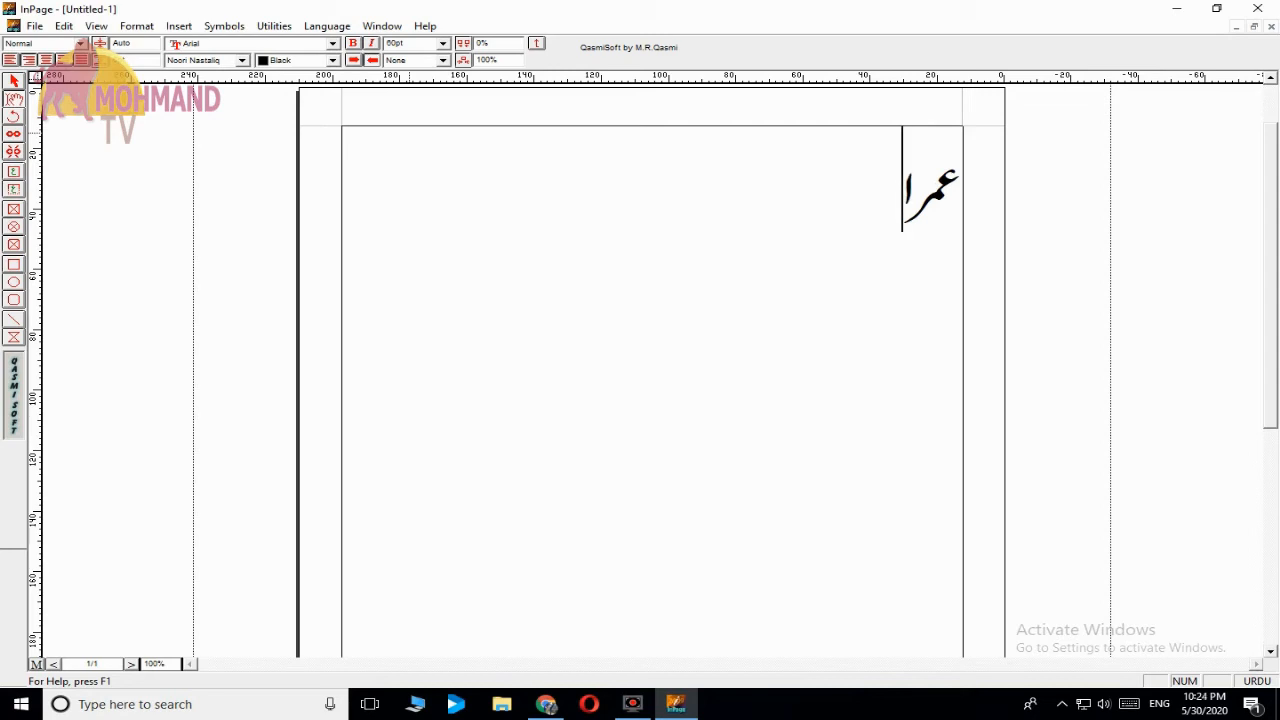
pyautogui.write('ن ')
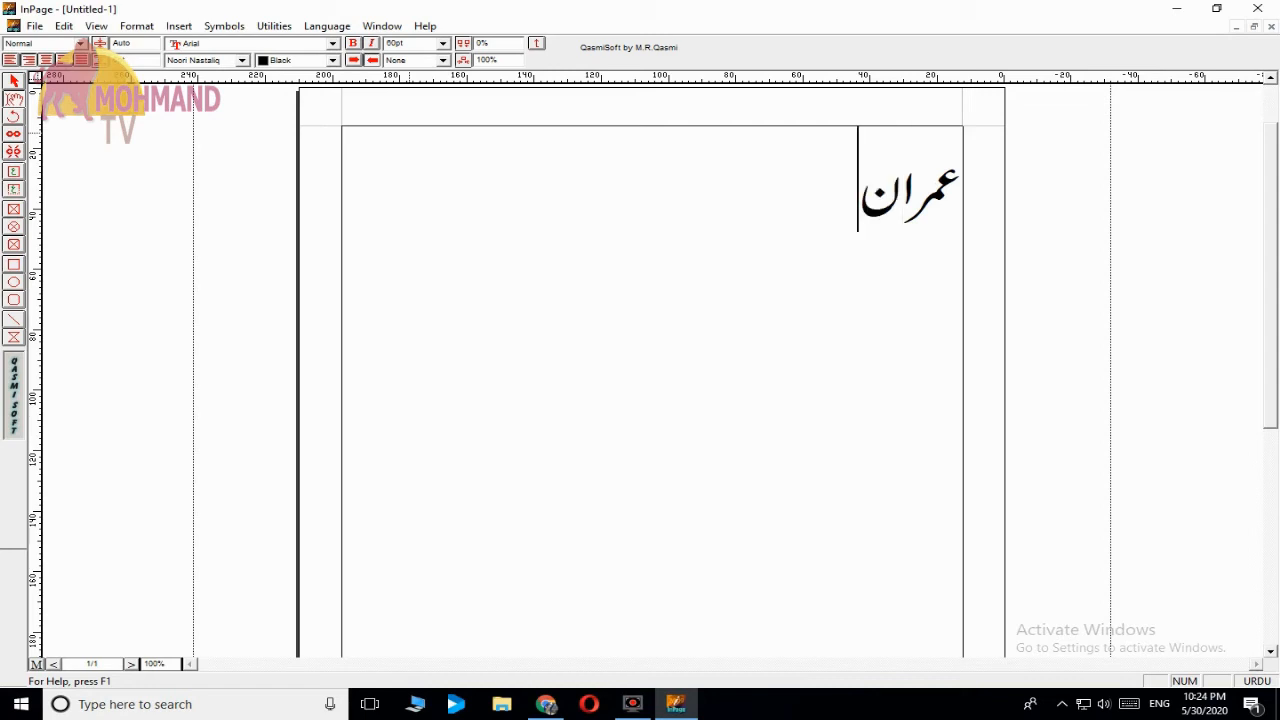
# Continue the line after the name with the Urdu words "آیا تھا"
pyautogui.write('ا')
pyautogui.press('BackSpace')
pyautogui.write('آ')
pyautogui.write('ی')
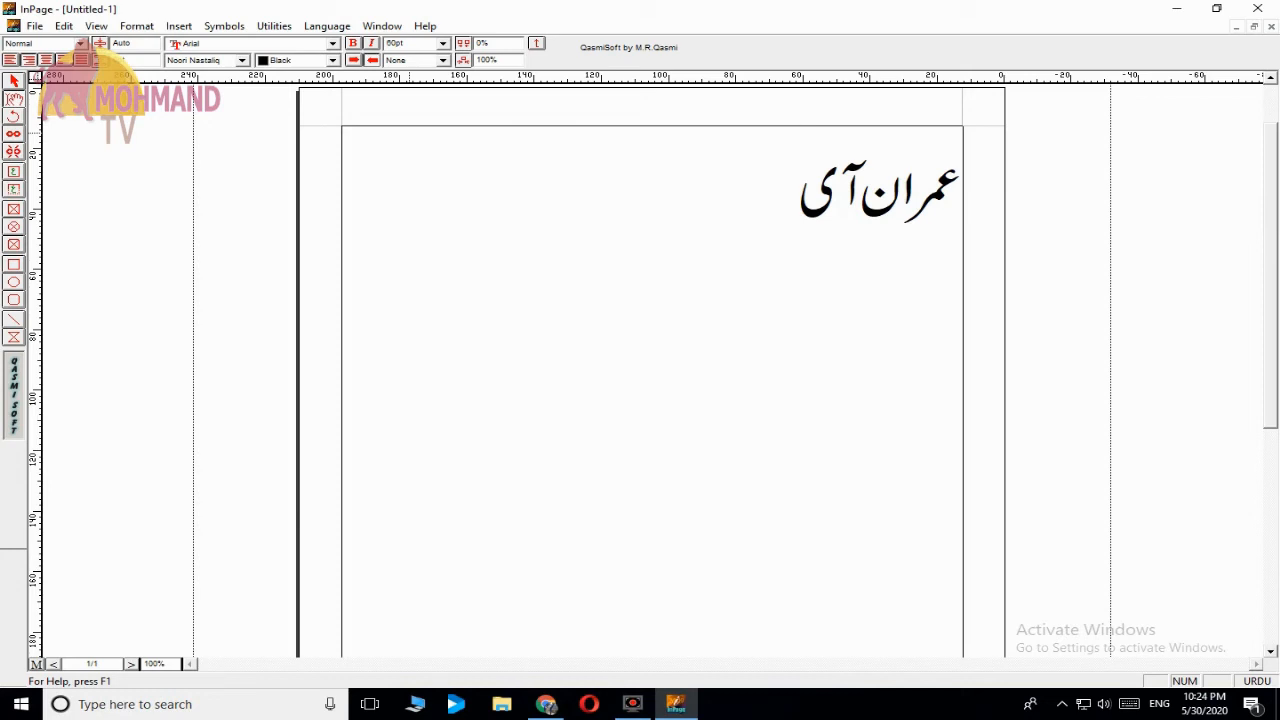
pyautogui.write('ا ')
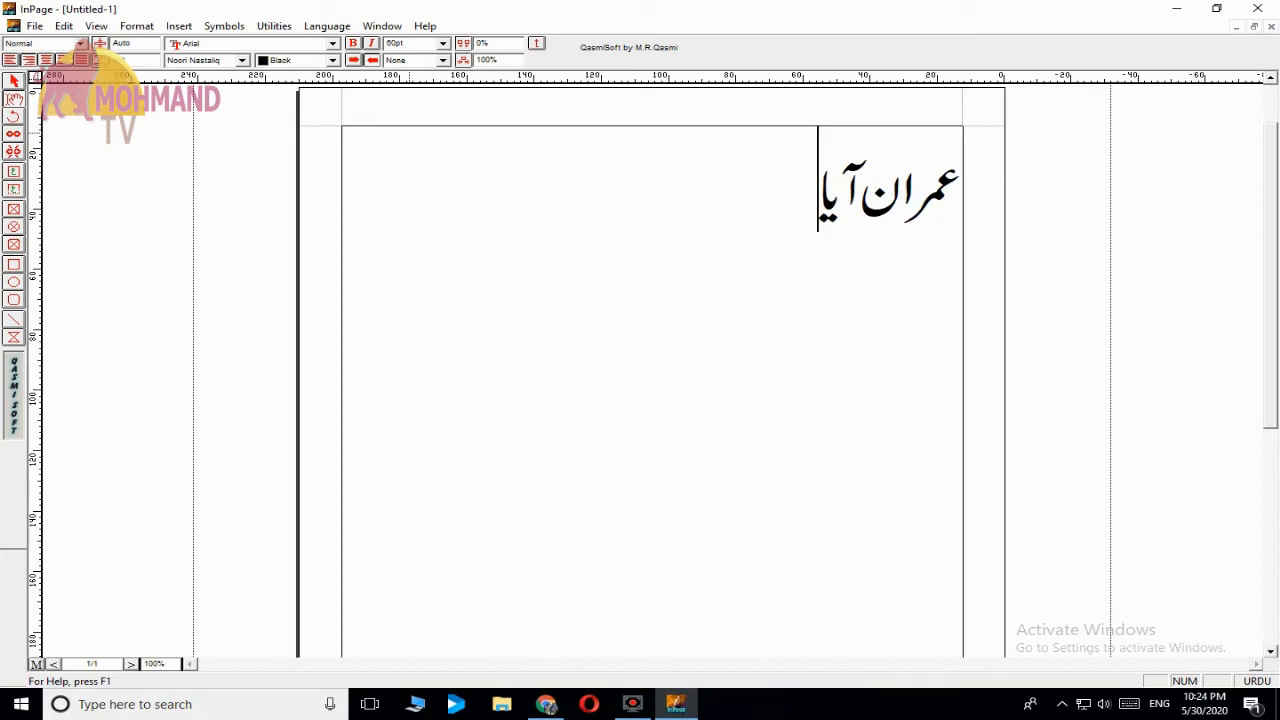
pyautogui.write('ت')
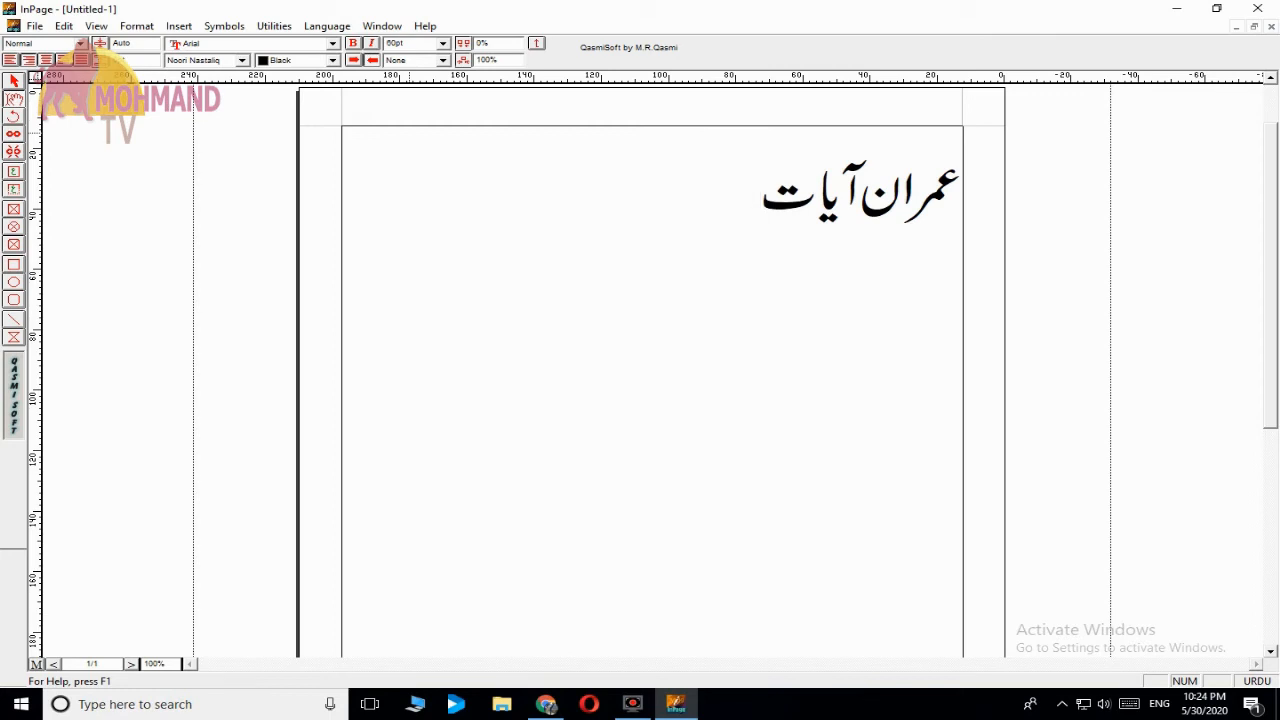
pyautogui.write('ھ')
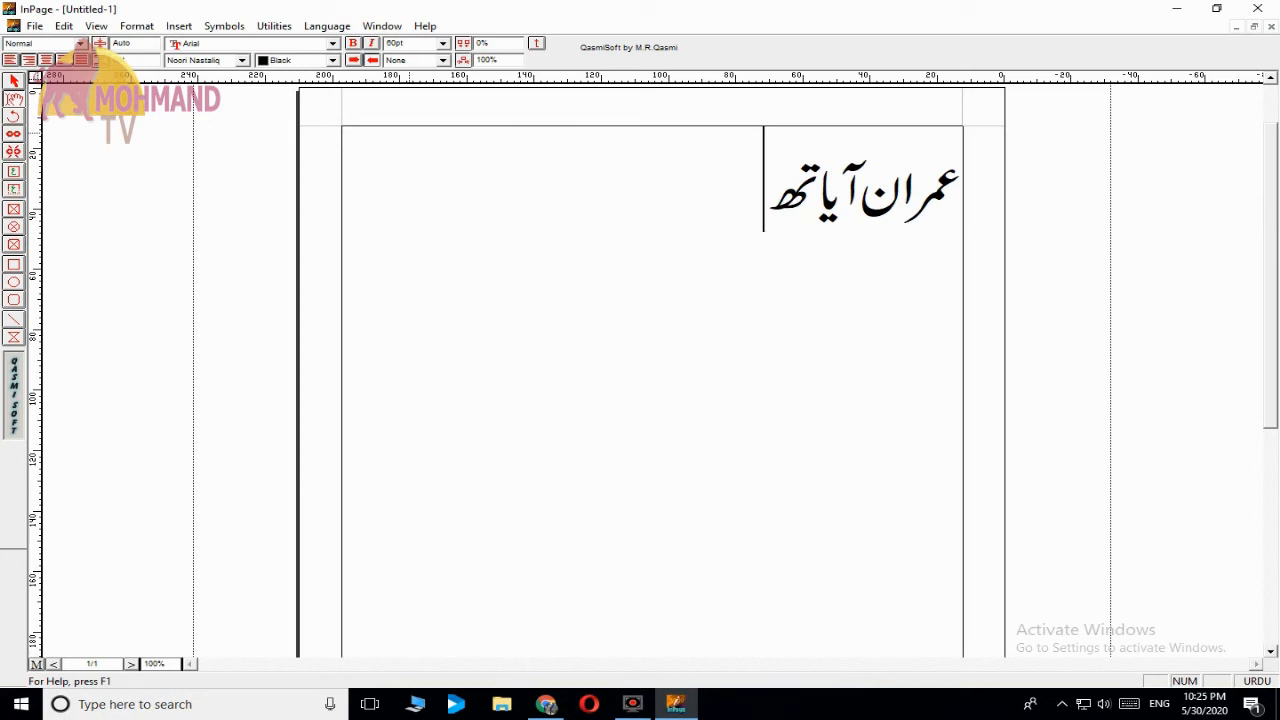
pyautogui.write('ا')
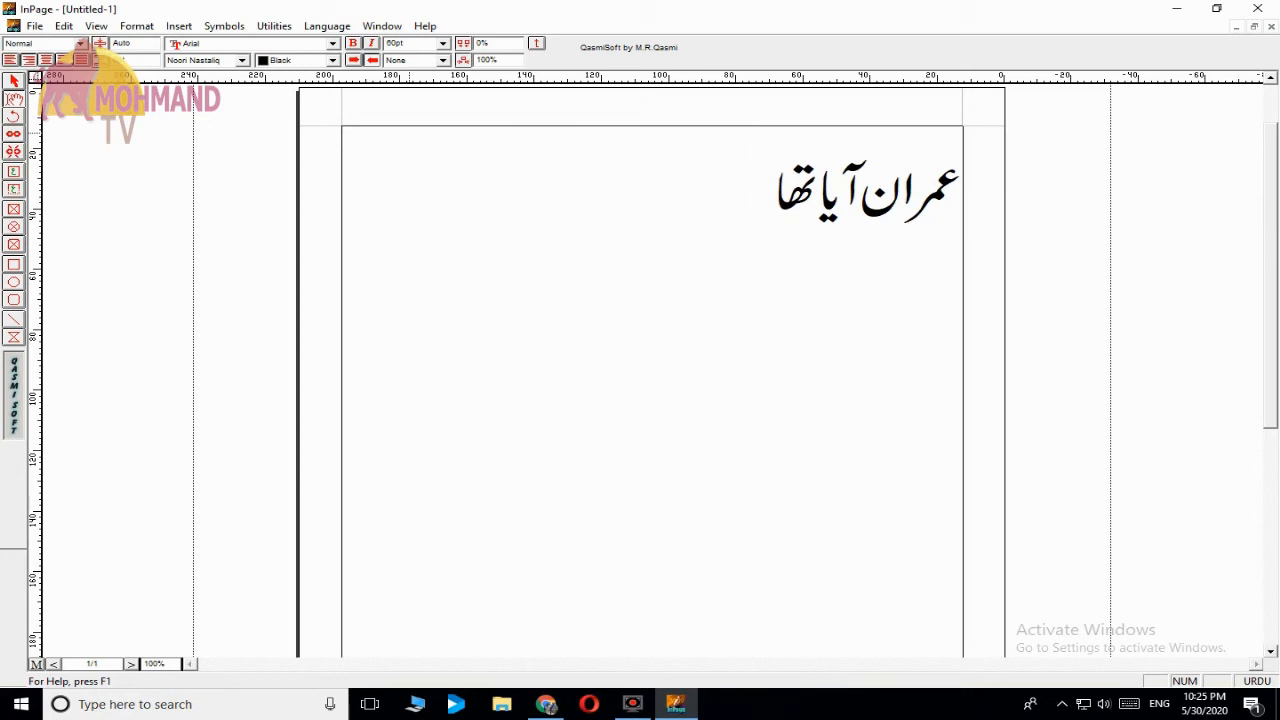
# Add the Urdu words "میں اس کے" to the same line
pyautogui.write('می')
pyautogui.press('BackSpace')
pyautogui.press('BackSpace')
pyautogui.write('می')
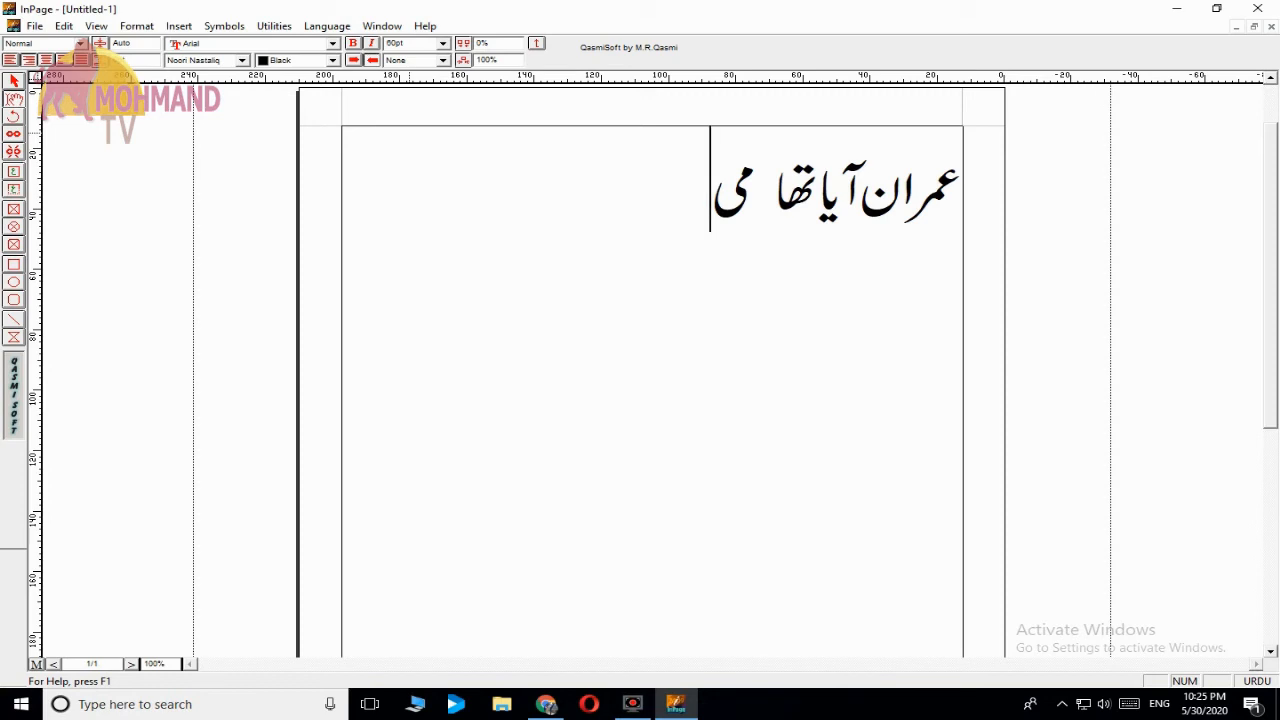
pyautogui.write('ں')
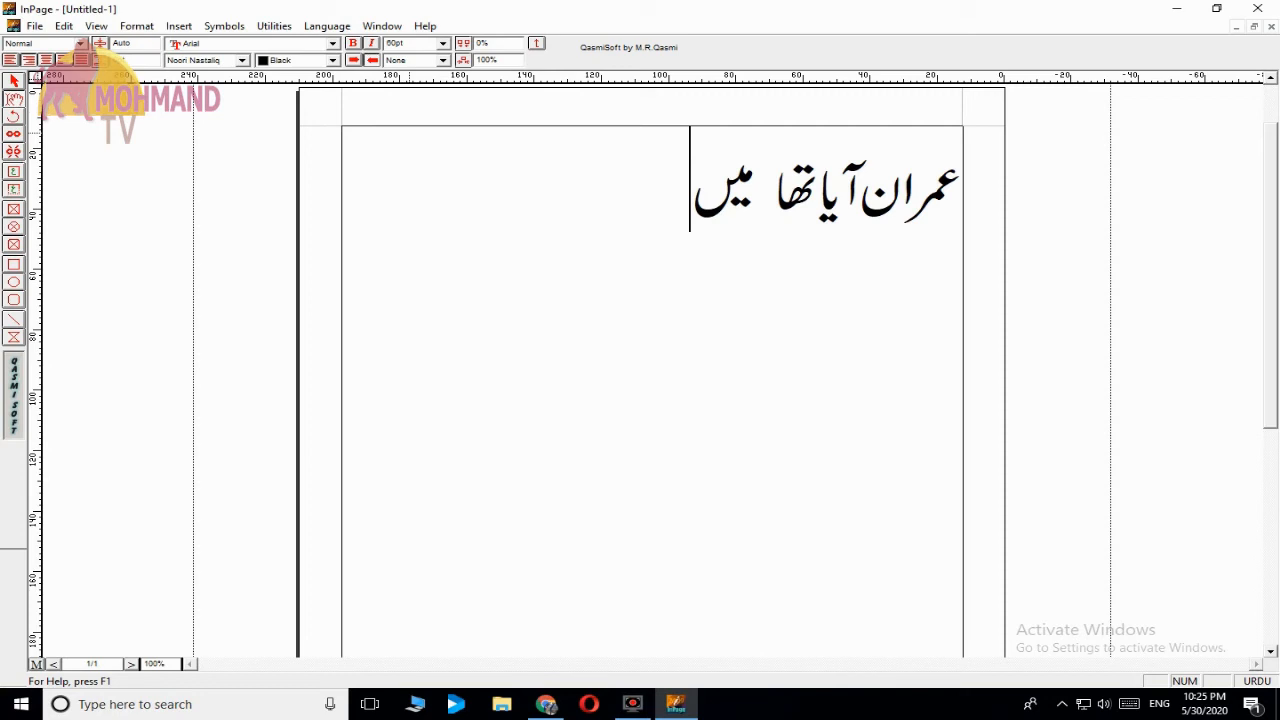
pyautogui.write('اس ک')
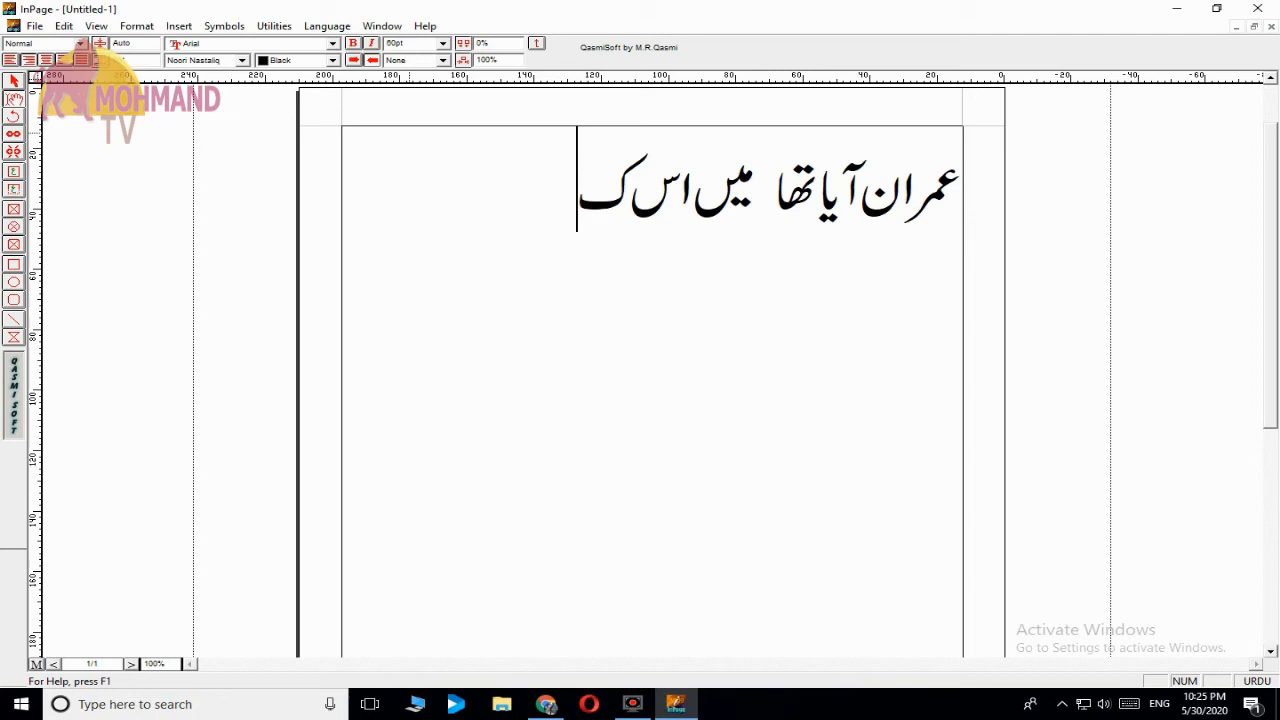
pyautogui.write('ے')
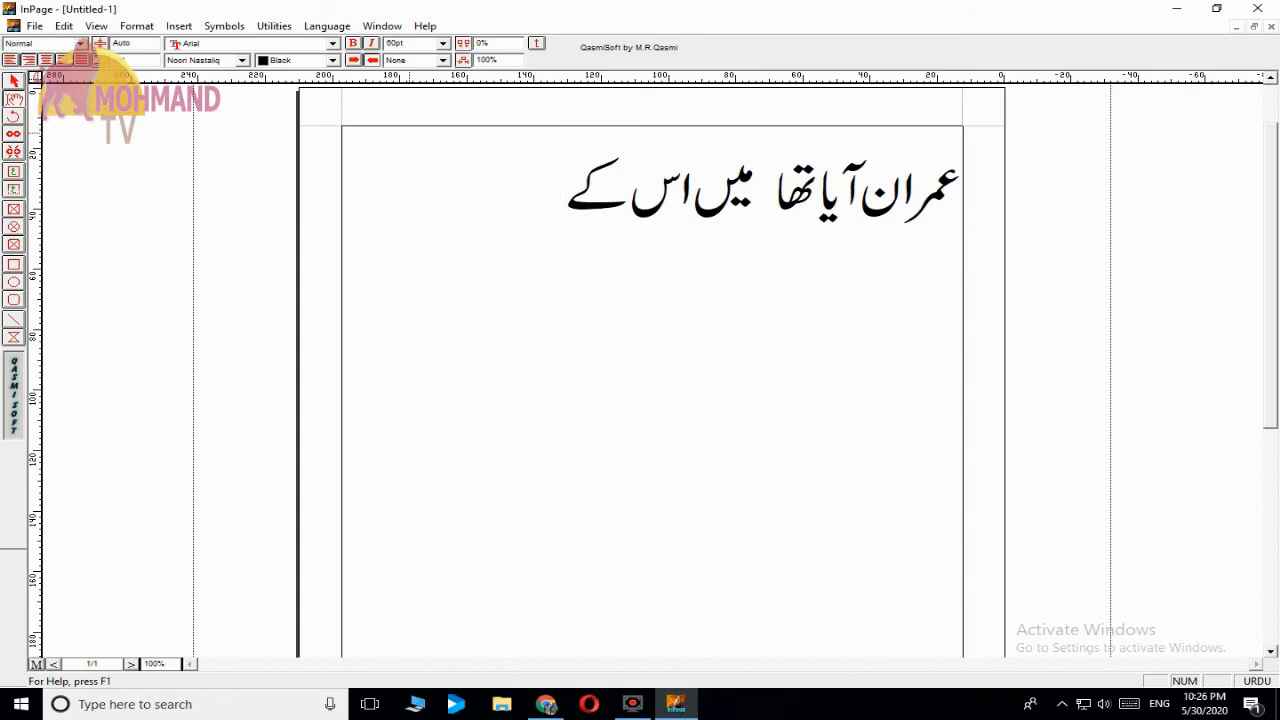
pyautogui.press('BackSpace')
pyautogui.write('یس')
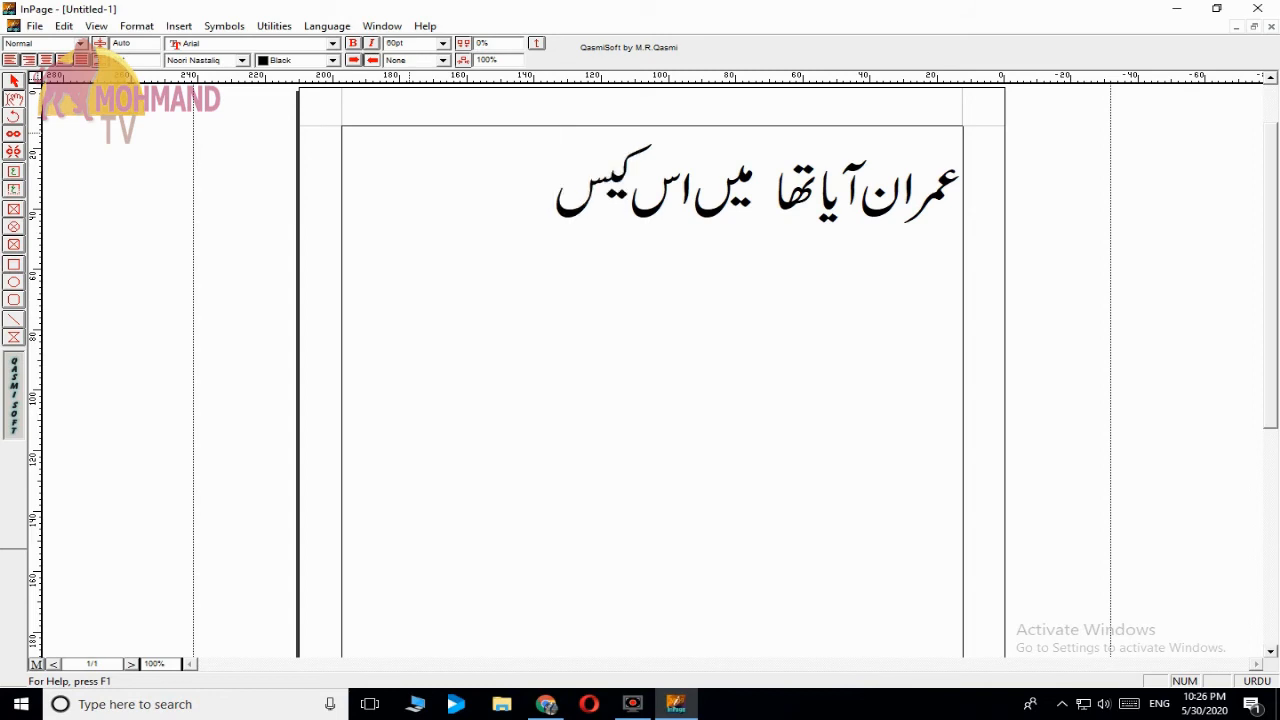
pyautogui.press('BackSpace')
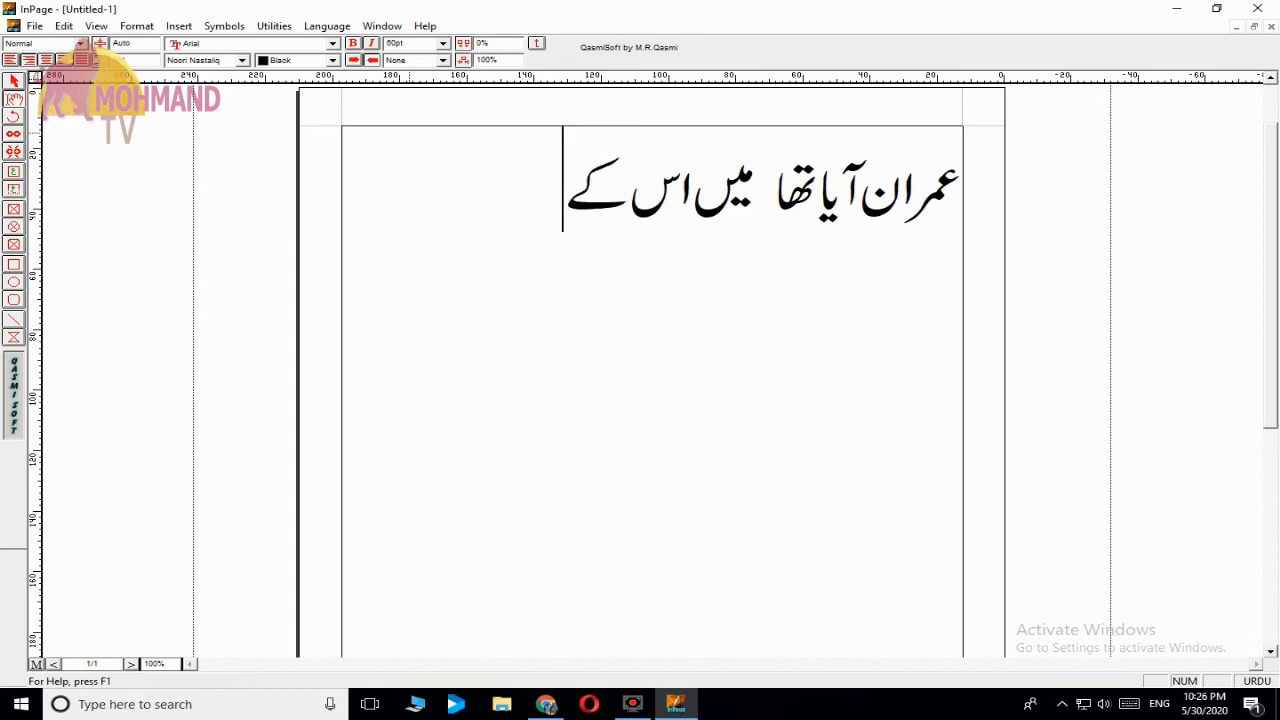
# Complete the sentence with the Urdu words "ساتھ گیا" and start a new line below it
pyautogui.write('س')
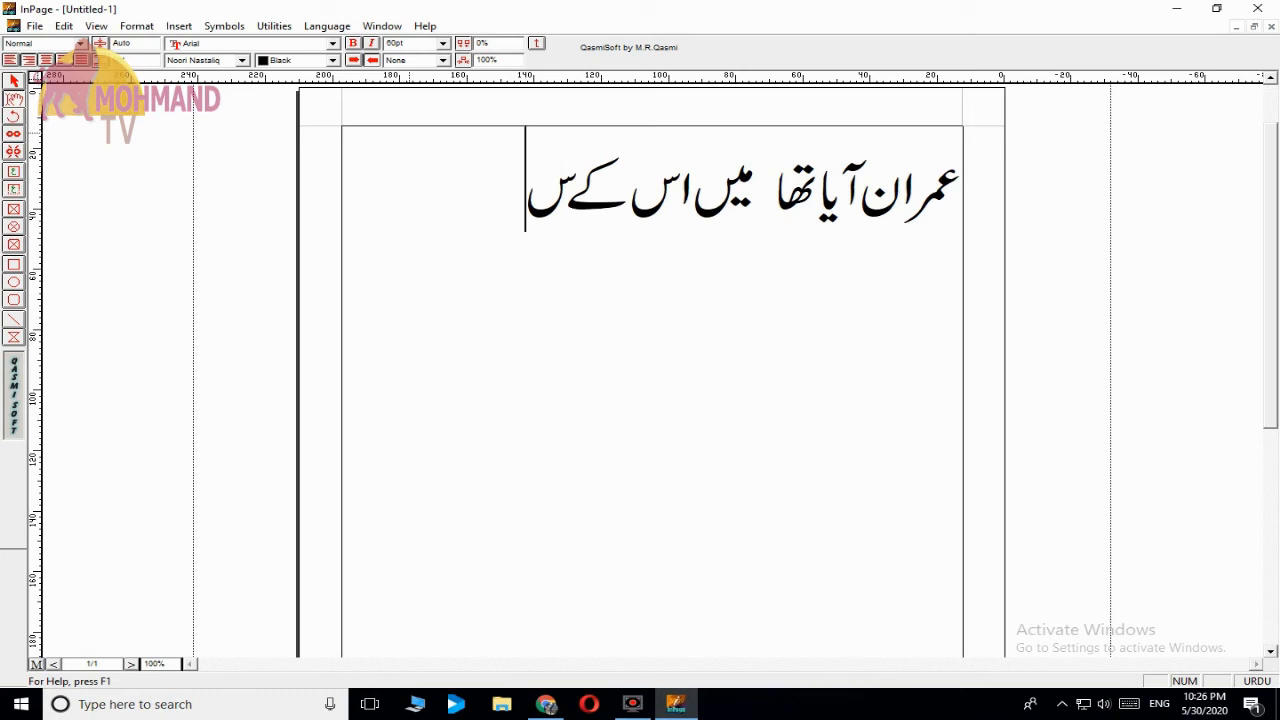
pyautogui.write('ا')
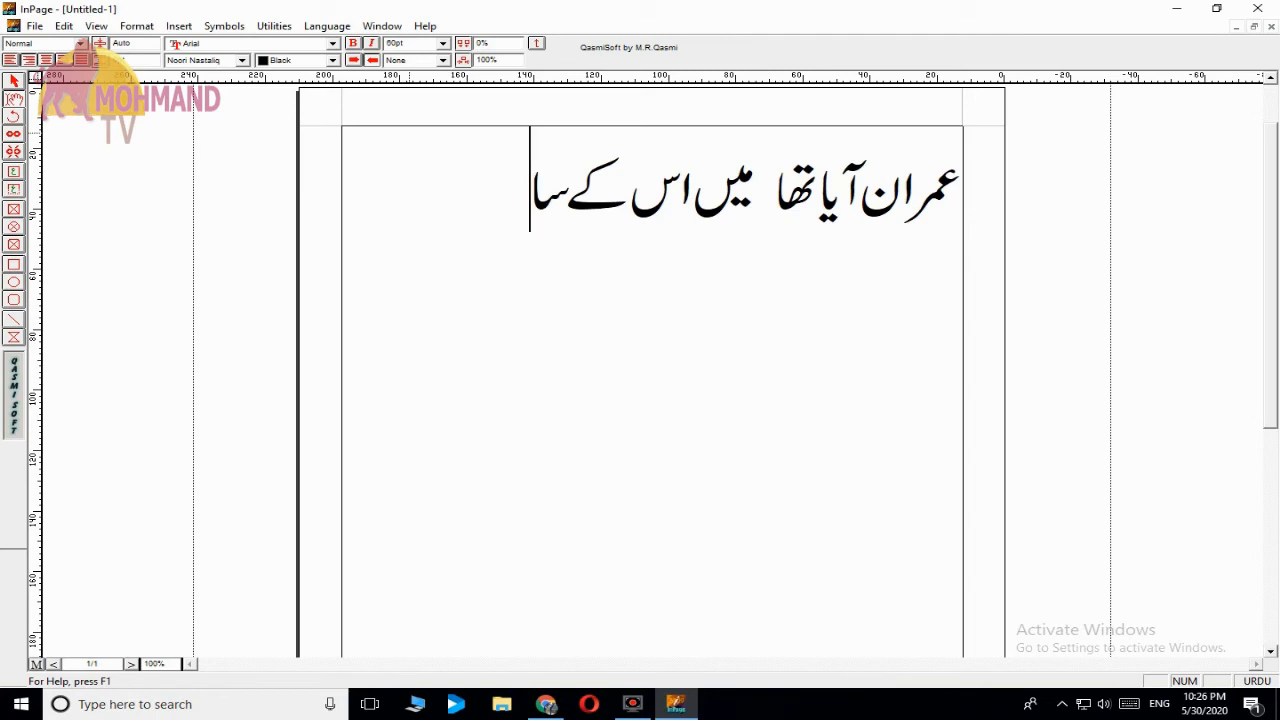
pyautogui.write('ت')
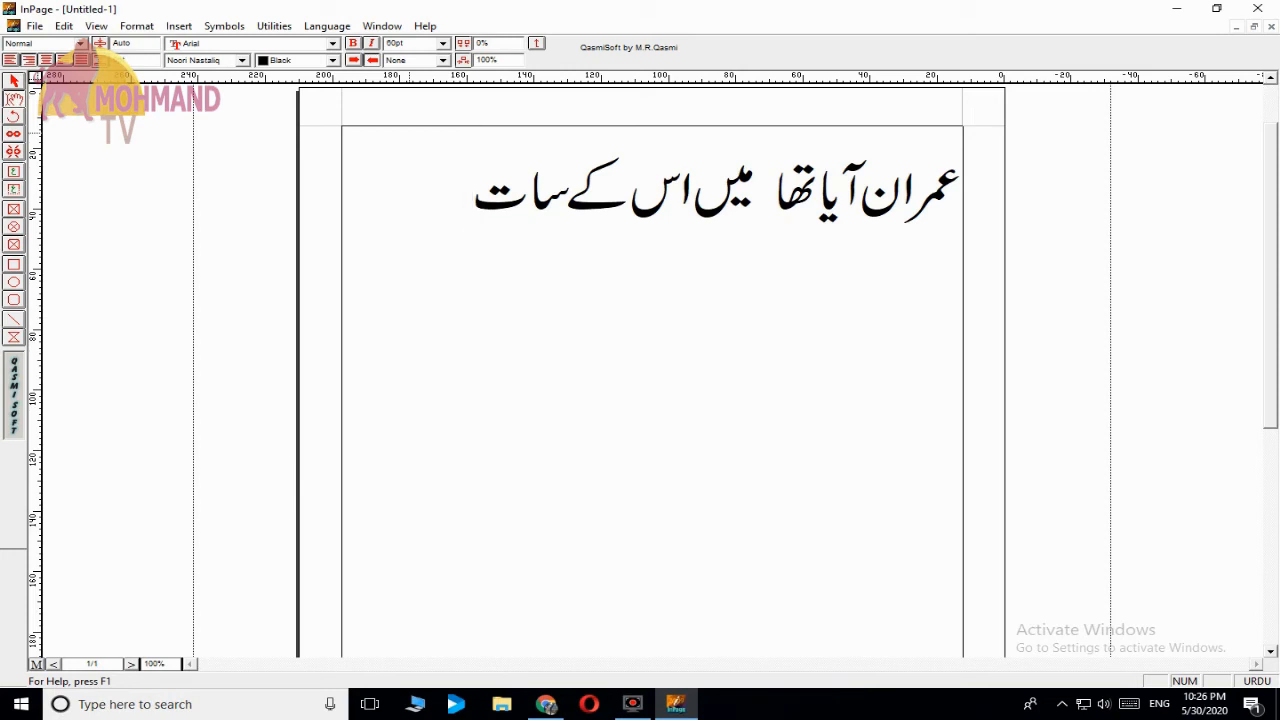
pyautogui.write('ھ ')
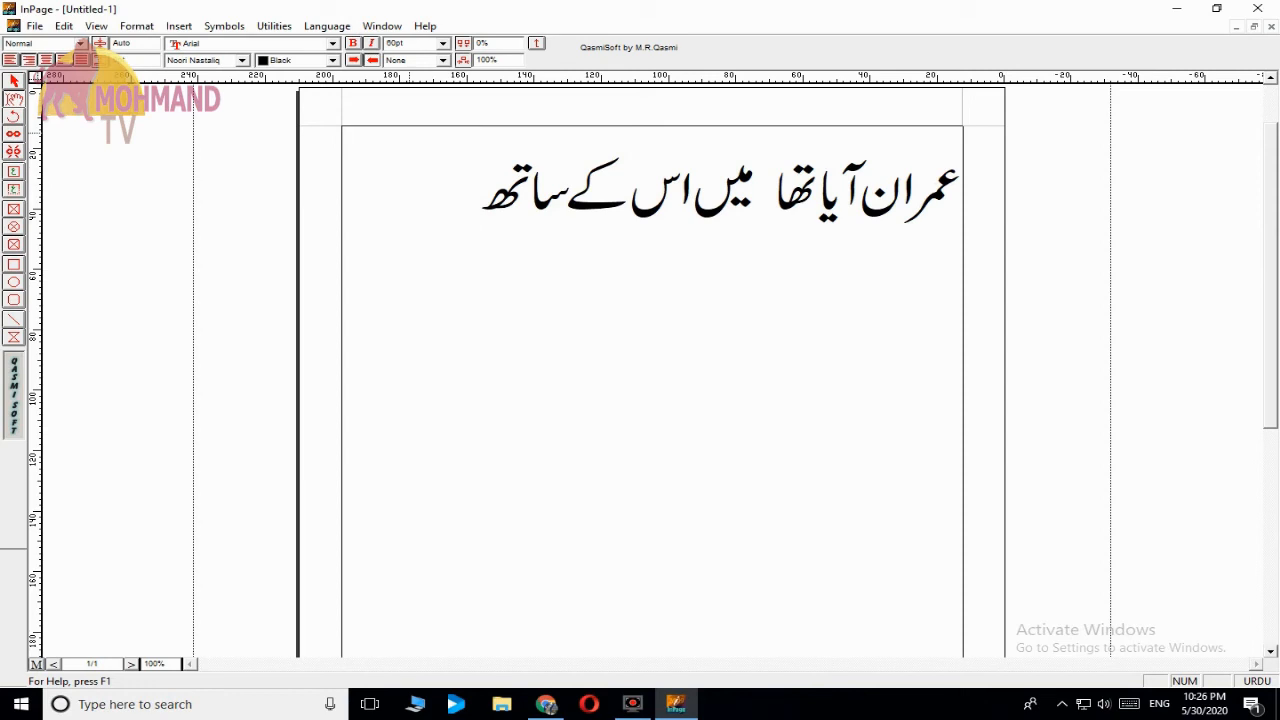
pyautogui.write('گ')
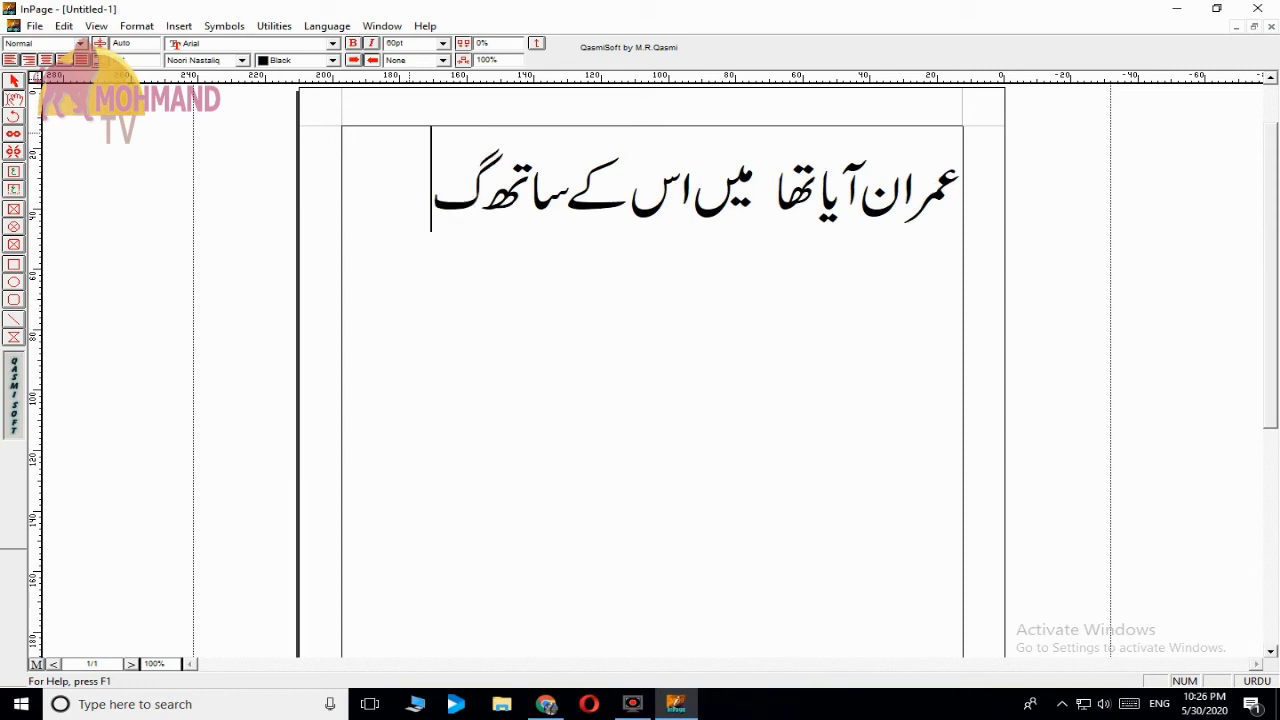
pyautogui.write('ی')
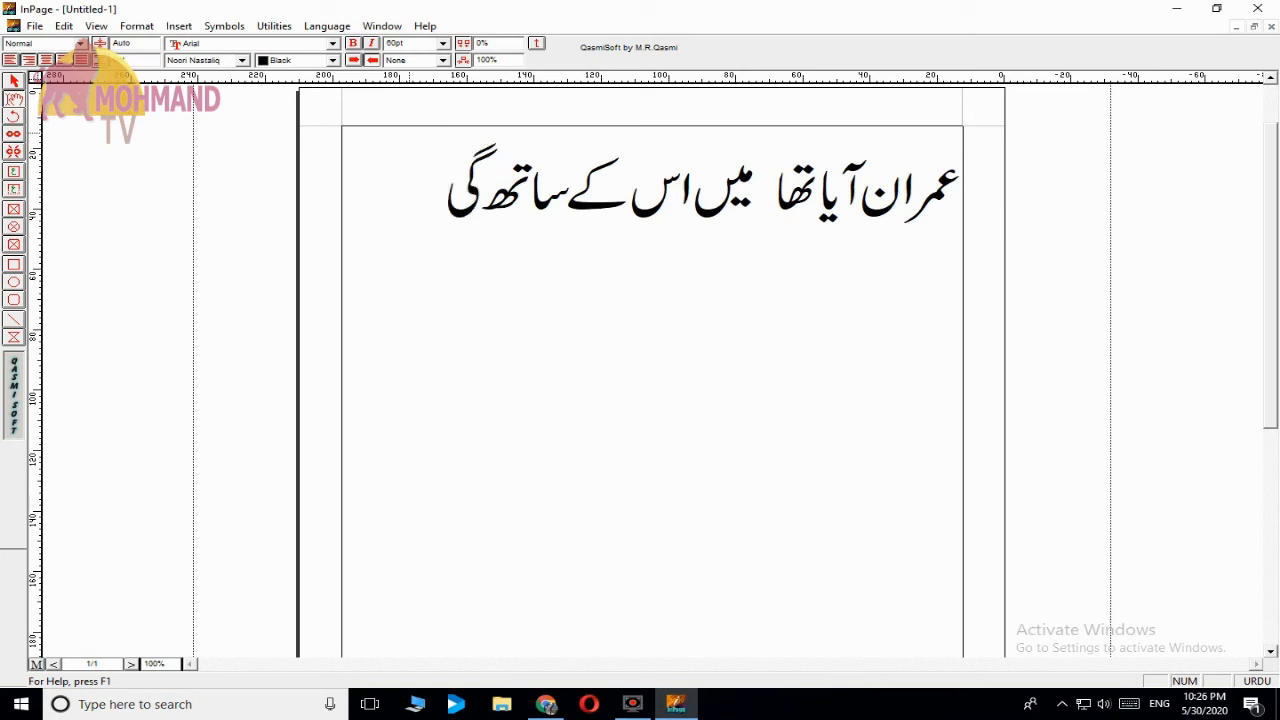
pyautogui.write('ا')
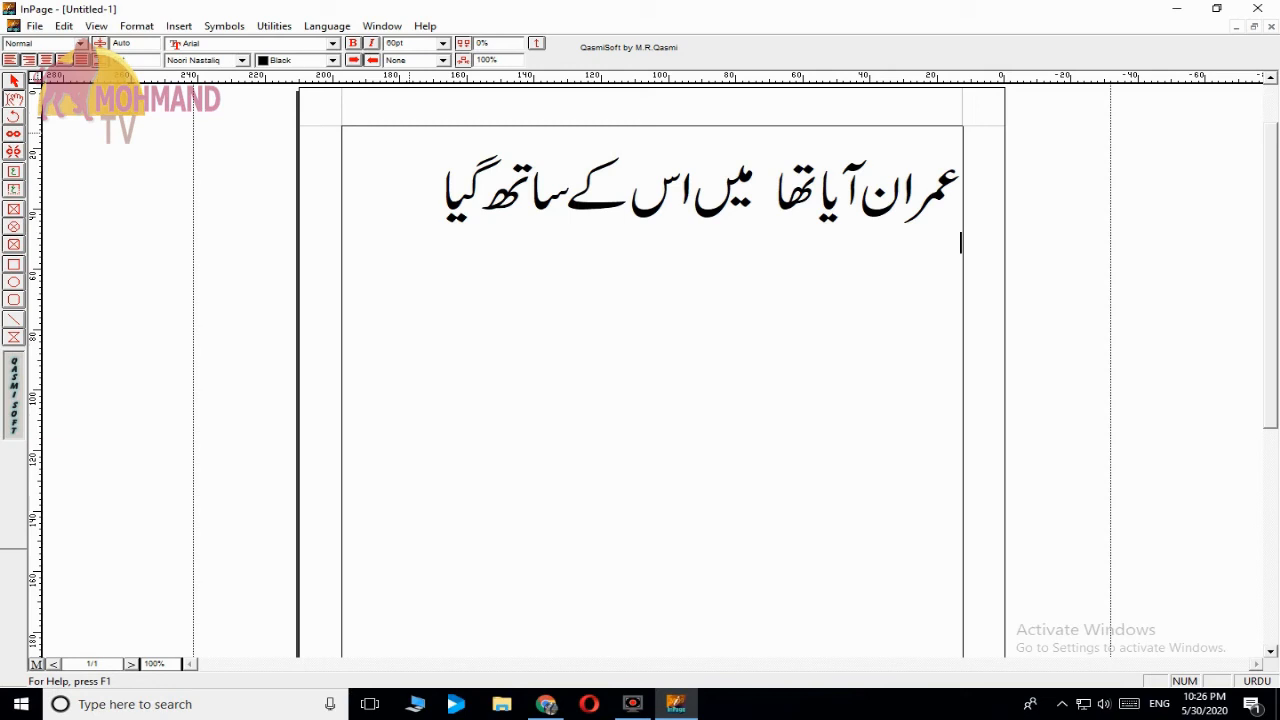
# Try the letters ق, و, ع, ر, ڑ, ت and ٹ one at a time on the second line, deleting each
pyautogui.write('ق')
pyautogui.press('BackSpace')
pyautogui.write('و')
pyautogui.press('BackSpace')
pyautogui.write('ع')
pyautogui.press('BackSpace')
pyautogui.write('ر')
pyautogui.press('BackSpace')
pyautogui.write('ڑ')
pyautogui.press('BackSpace')
pyautogui.write('ت')
pyautogui.press('BackSpace')
pyautogui.write('ٹ')
pyautogui.press('BackSpace')
# Select all the text in the document and set its colour to Red
pyautogui.moveTo(412, 192); pyautogui.dragTo(1020, 228)
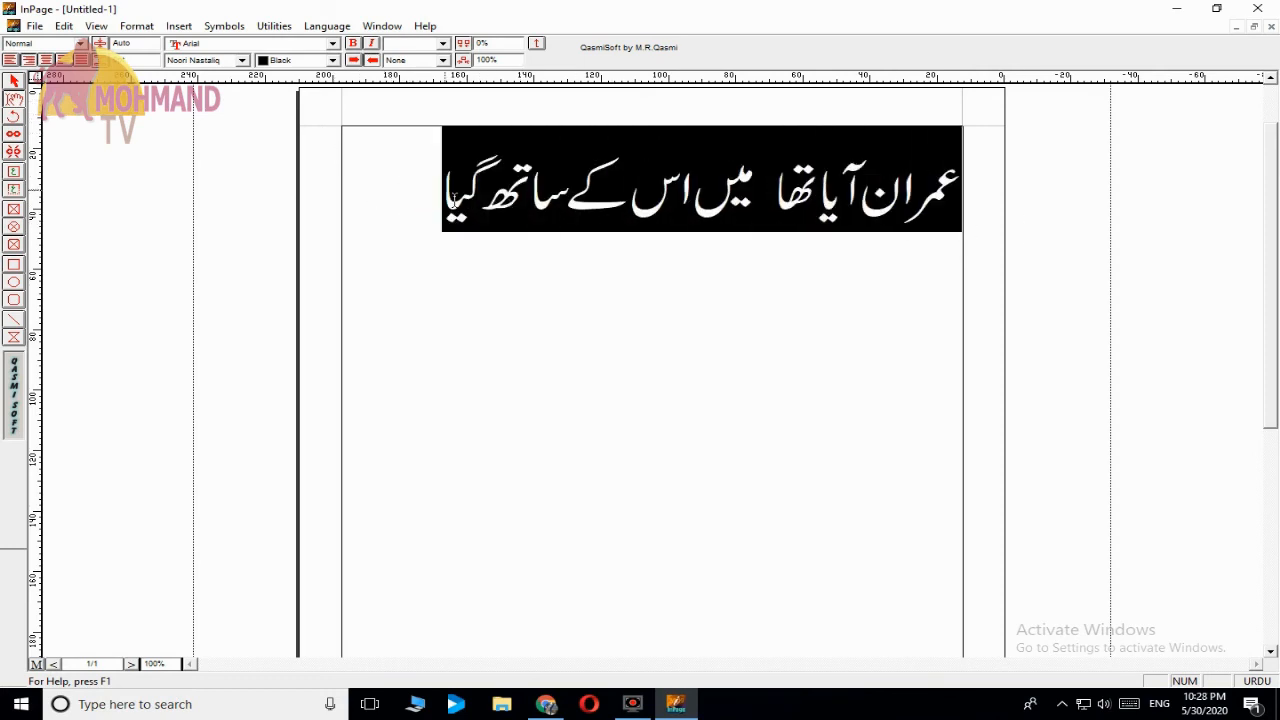
pyautogui.click(424, 180)
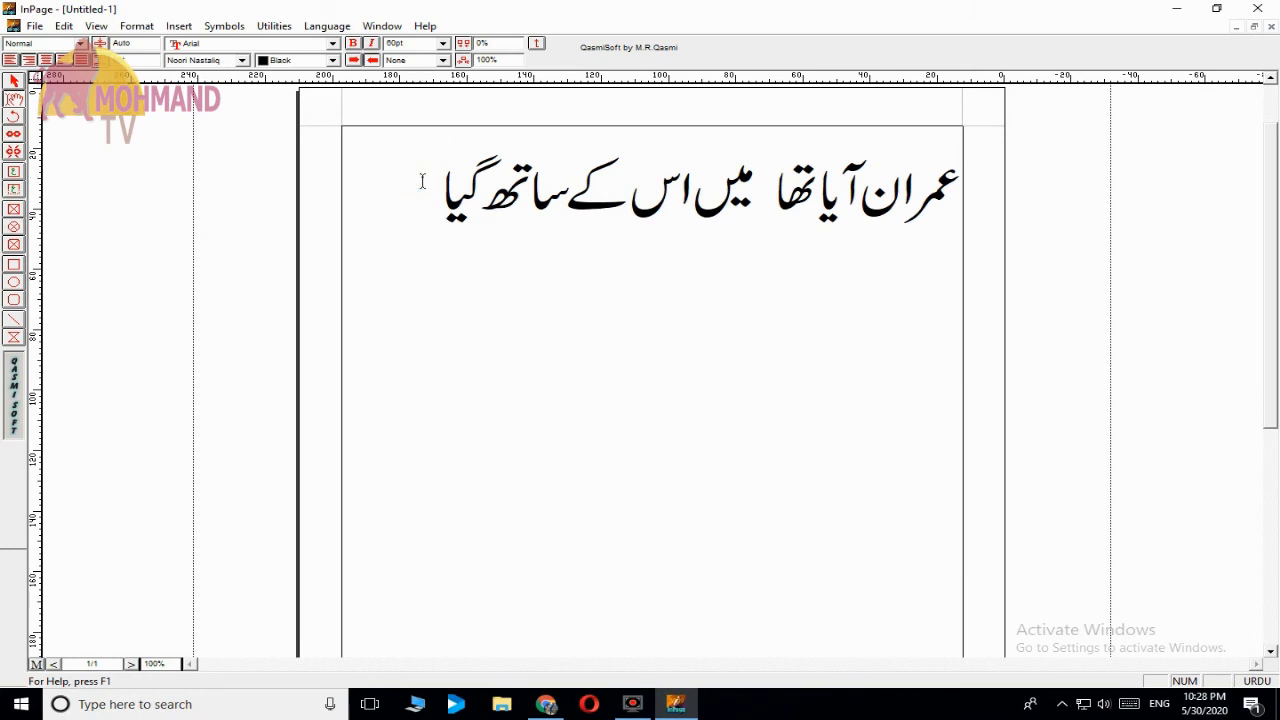
pyautogui.moveTo(424, 180); pyautogui.dragTo(960, 178)
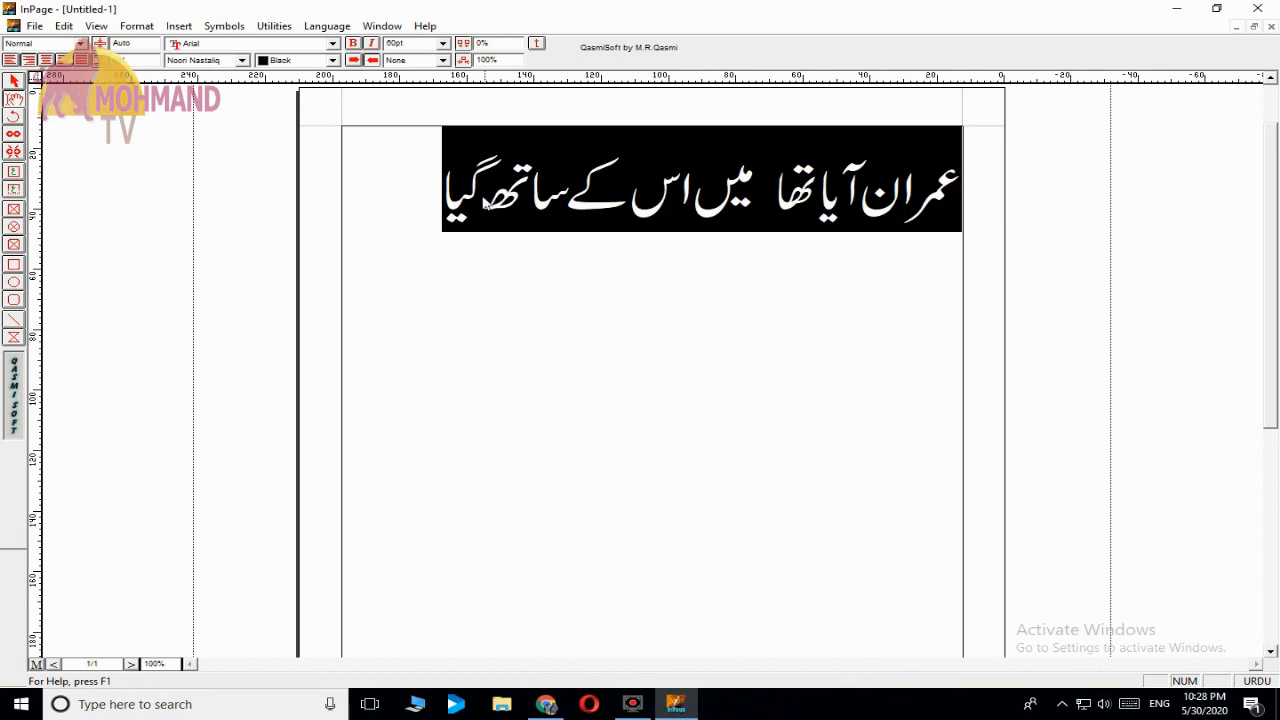
pyautogui.click(441, 184)
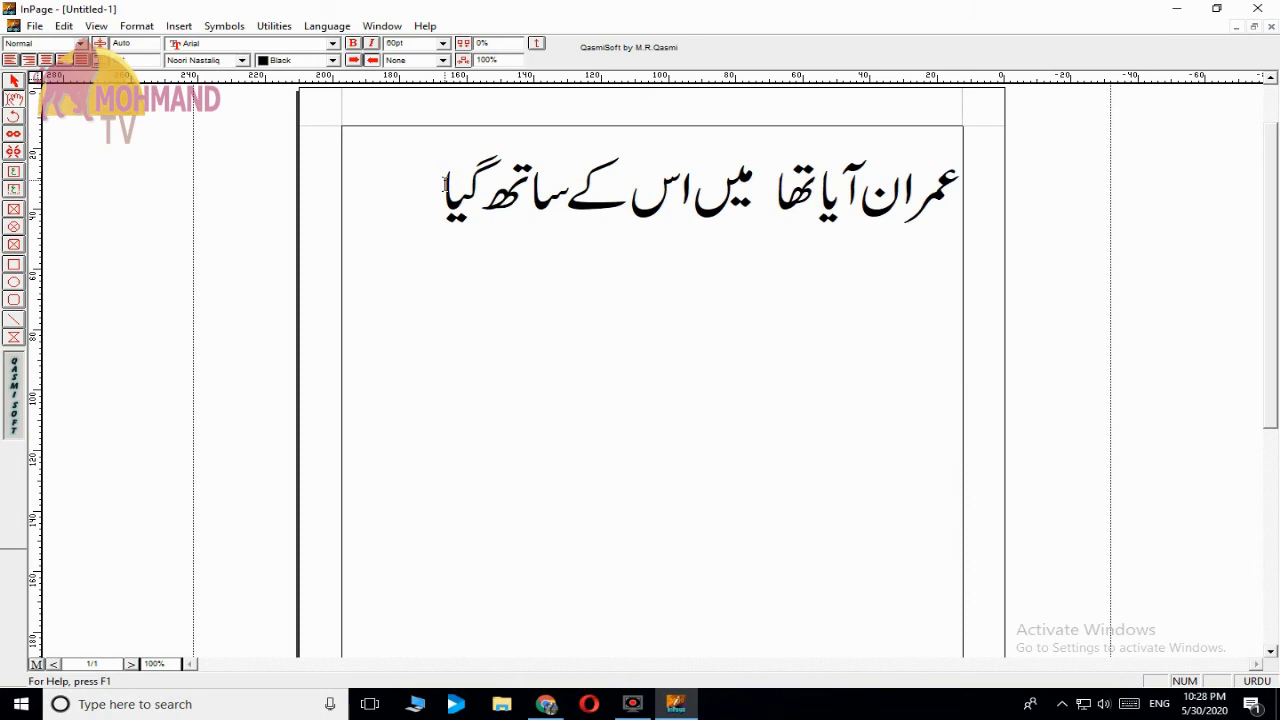
pyautogui.hotkey('ctrl', 'a')
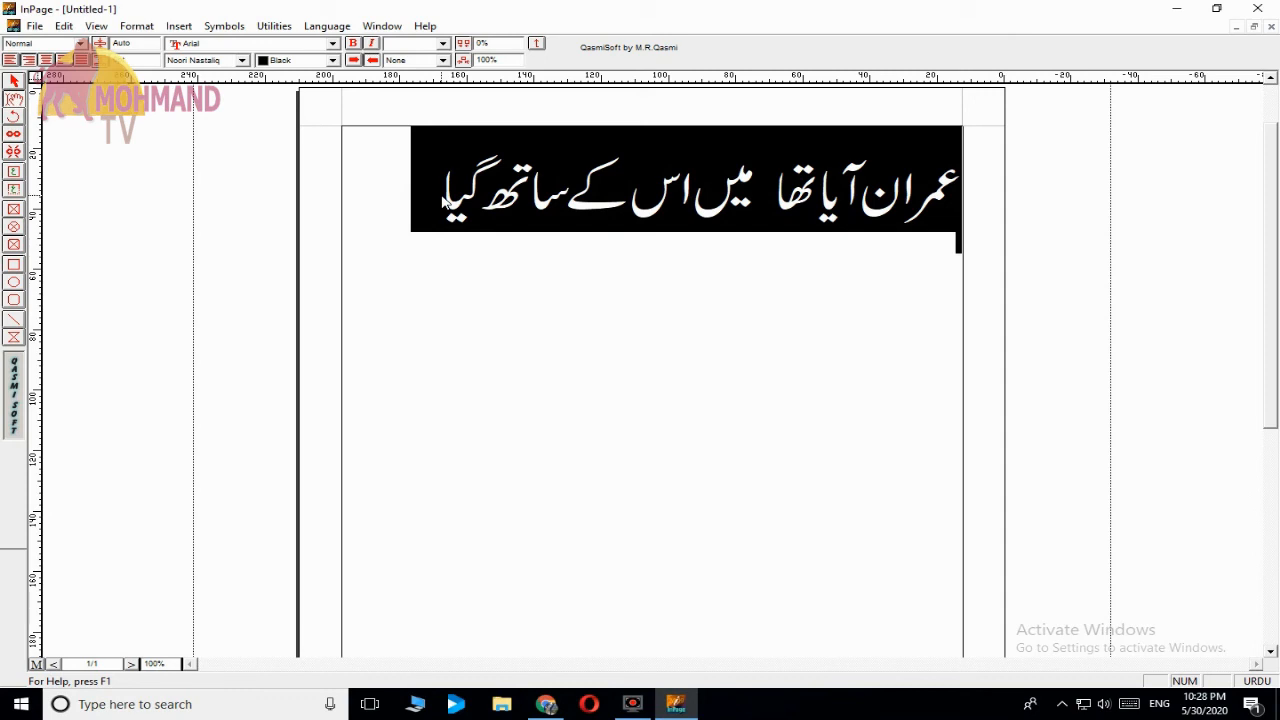
pyautogui.click(434, 195)
pyautogui.hotkey('ctrl', 'a')
pyautogui.click(332, 61)
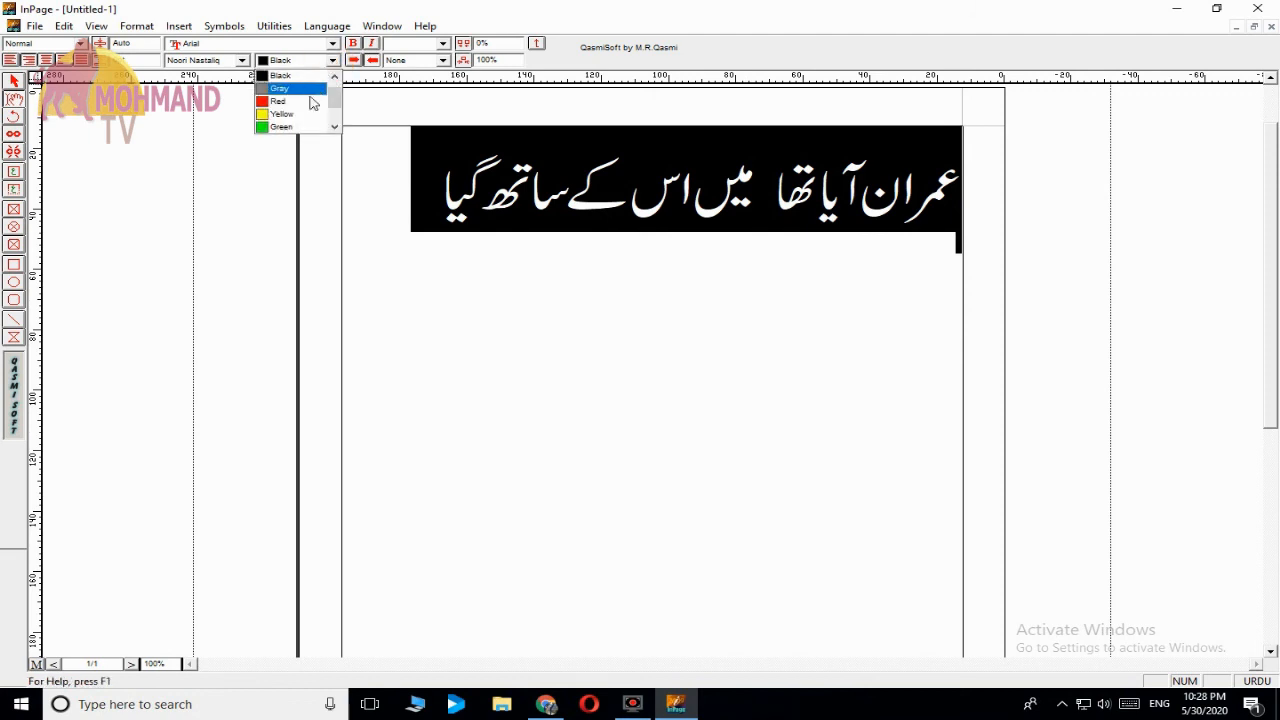
pyautogui.click(306, 101)
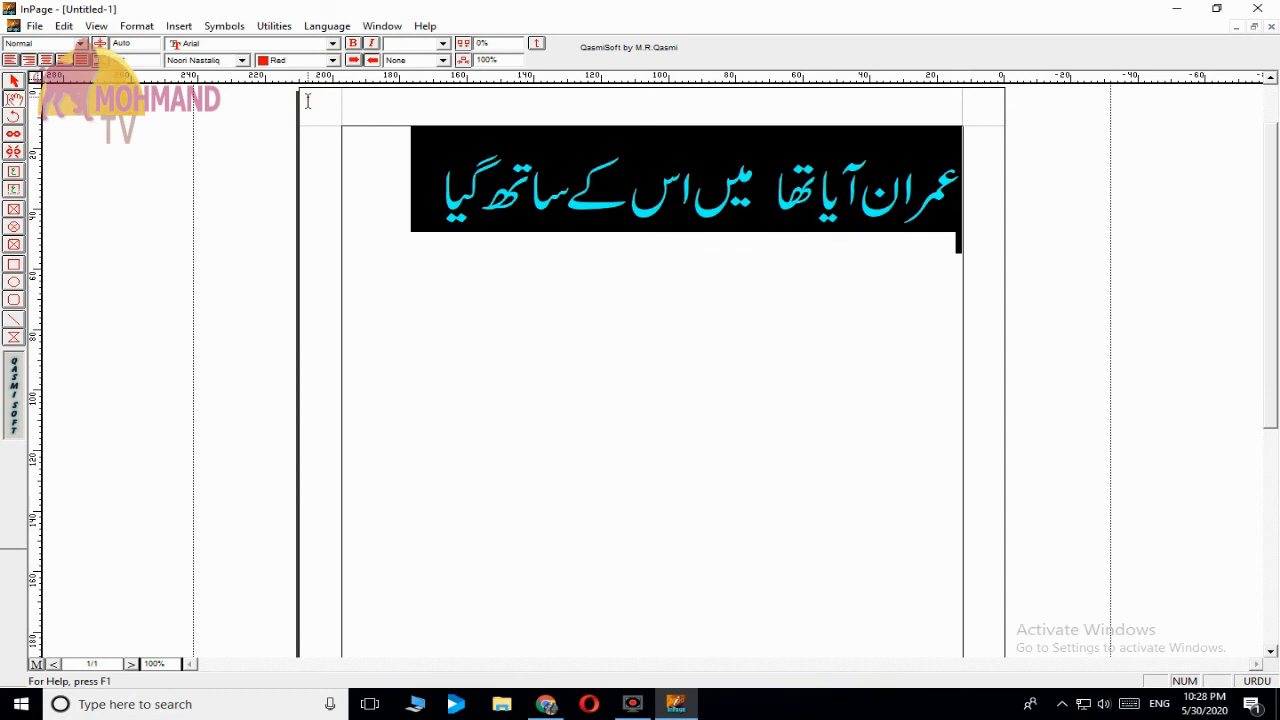
# Select the Urdu sentence on the first line and change its text colour to Yellow
pyautogui.click(437, 205)
pyautogui.moveTo(435, 205); pyautogui.dragTo(966, 209)
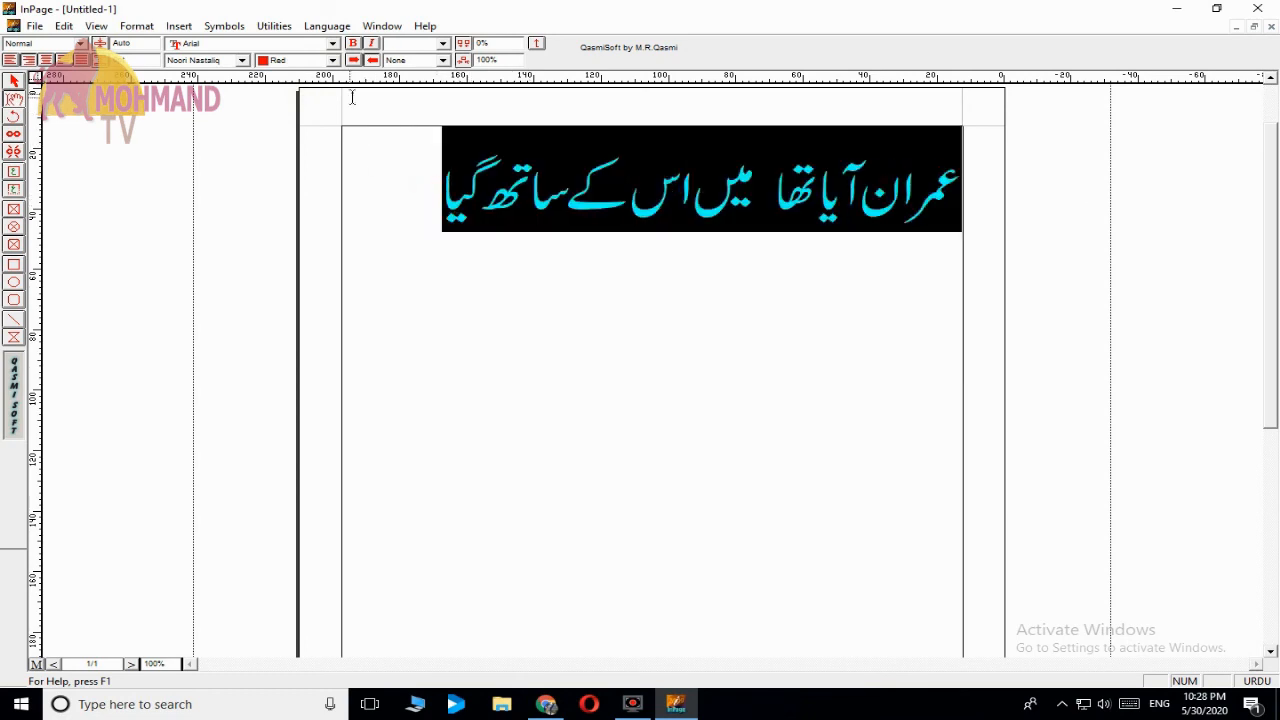
pyautogui.click(332, 61)
pyautogui.click(298, 89)
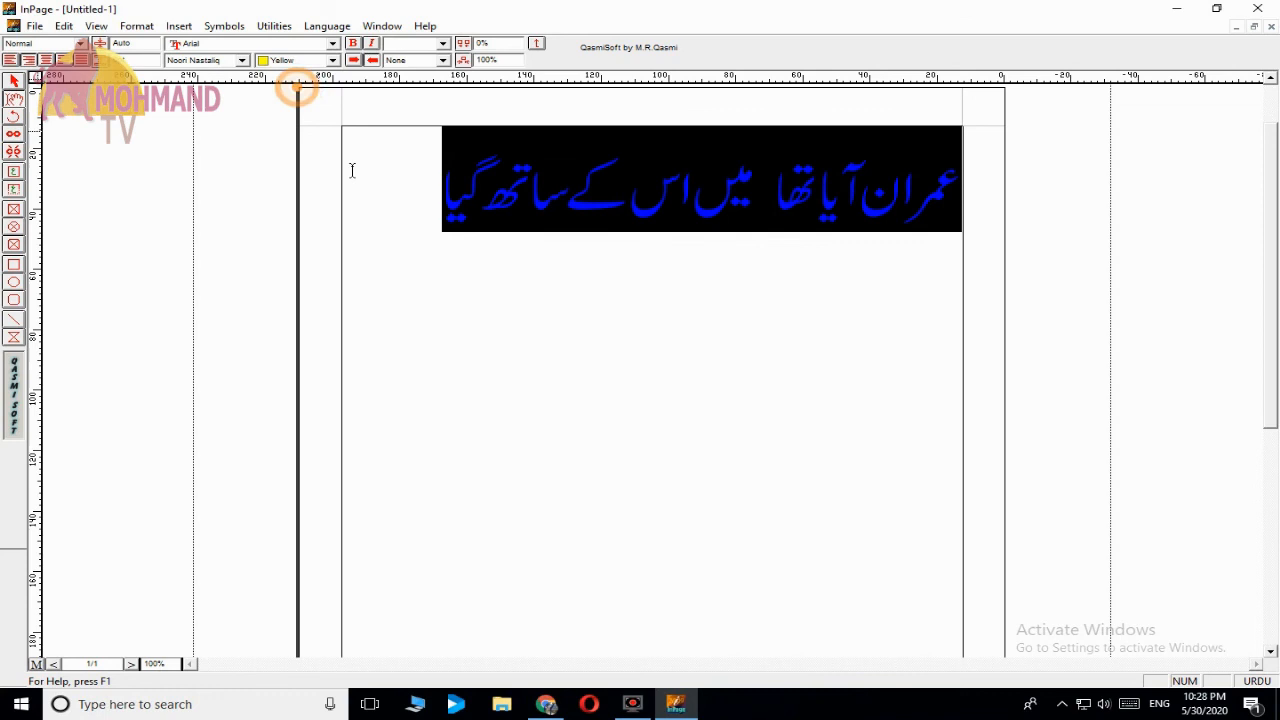
pyautogui.click(429, 206)
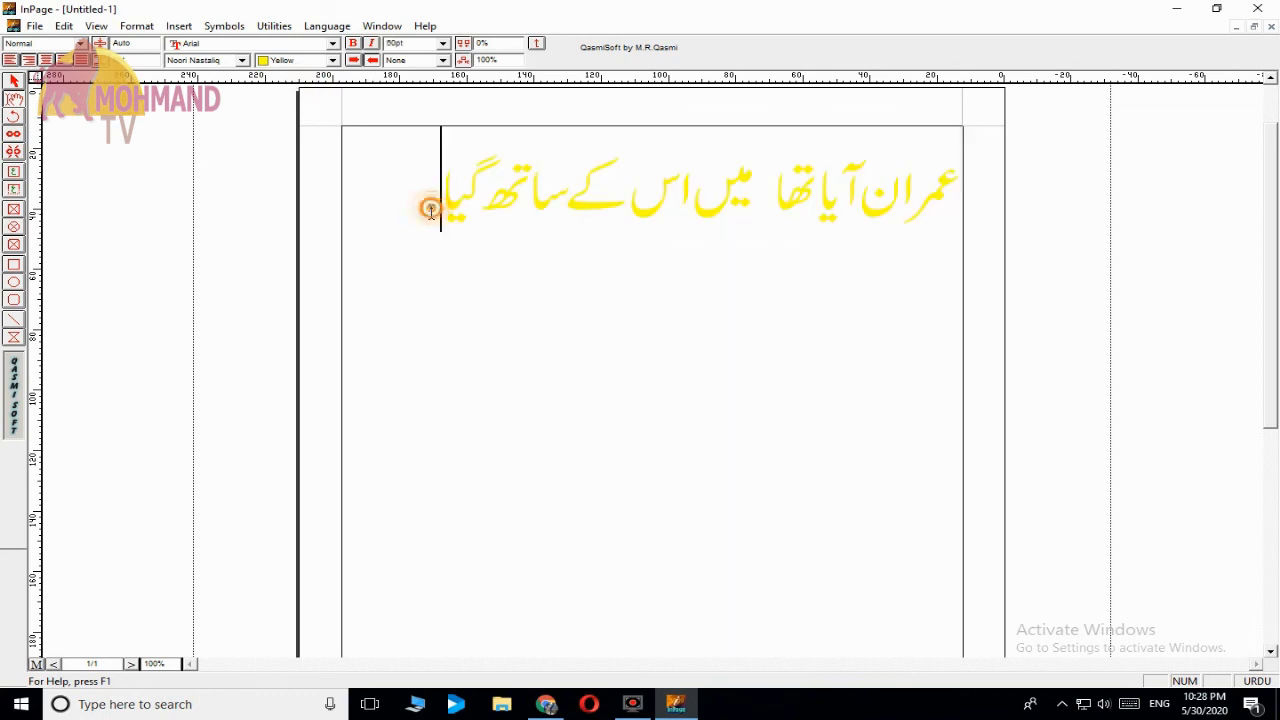
# Recolour the whole Urdu sentence on the first line Blue and clear the selection
pyautogui.click(332, 61)
pyautogui.click(293, 114)
pyautogui.moveTo(434, 162); pyautogui.dragTo(1051, 205)
pyautogui.click(338, 61)
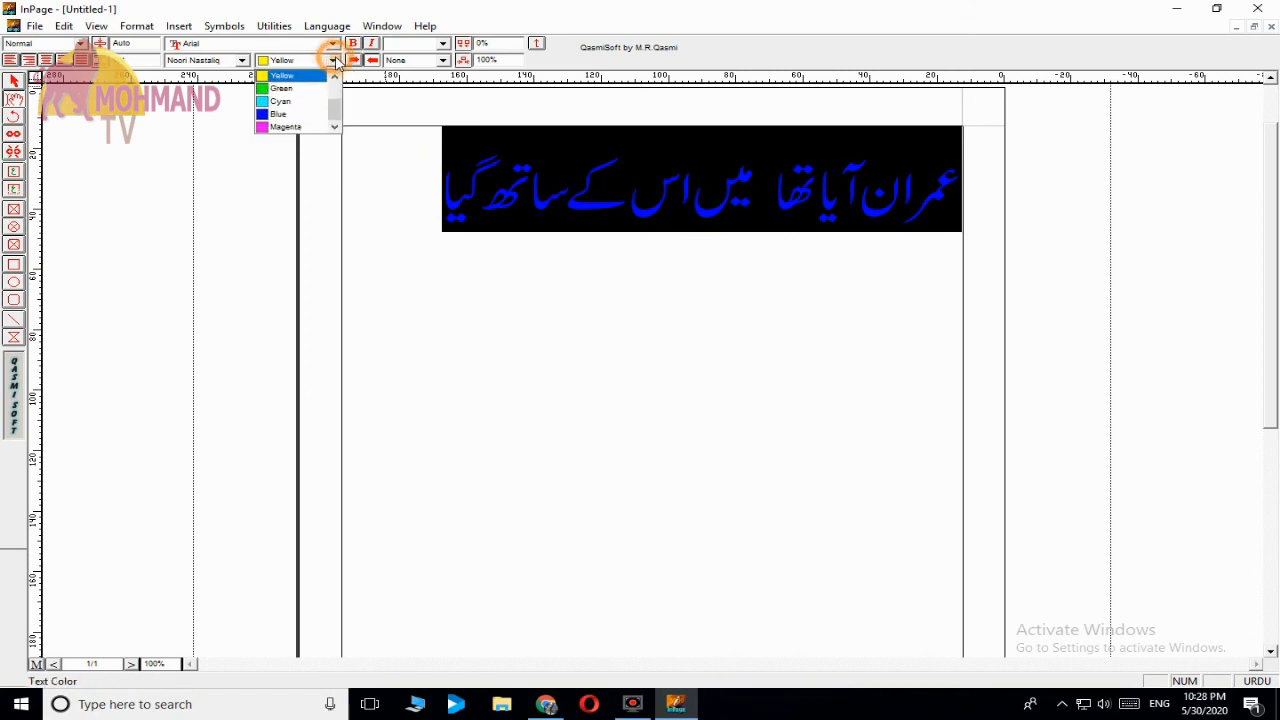
pyautogui.click(261, 116)
pyautogui.click(451, 186)
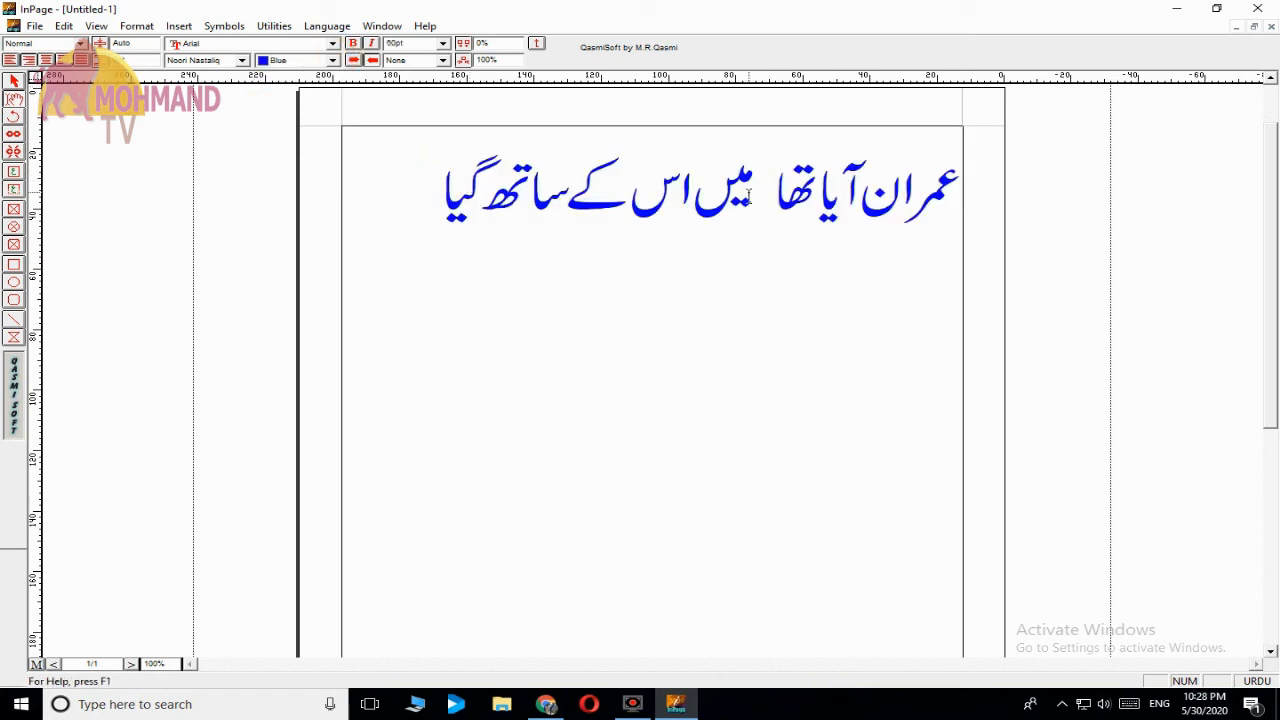
# Set the text colour of the Urdu sentence's first three words to Red and clear the selection
pyautogui.moveTo(771, 186); pyautogui.dragTo(962, 195)
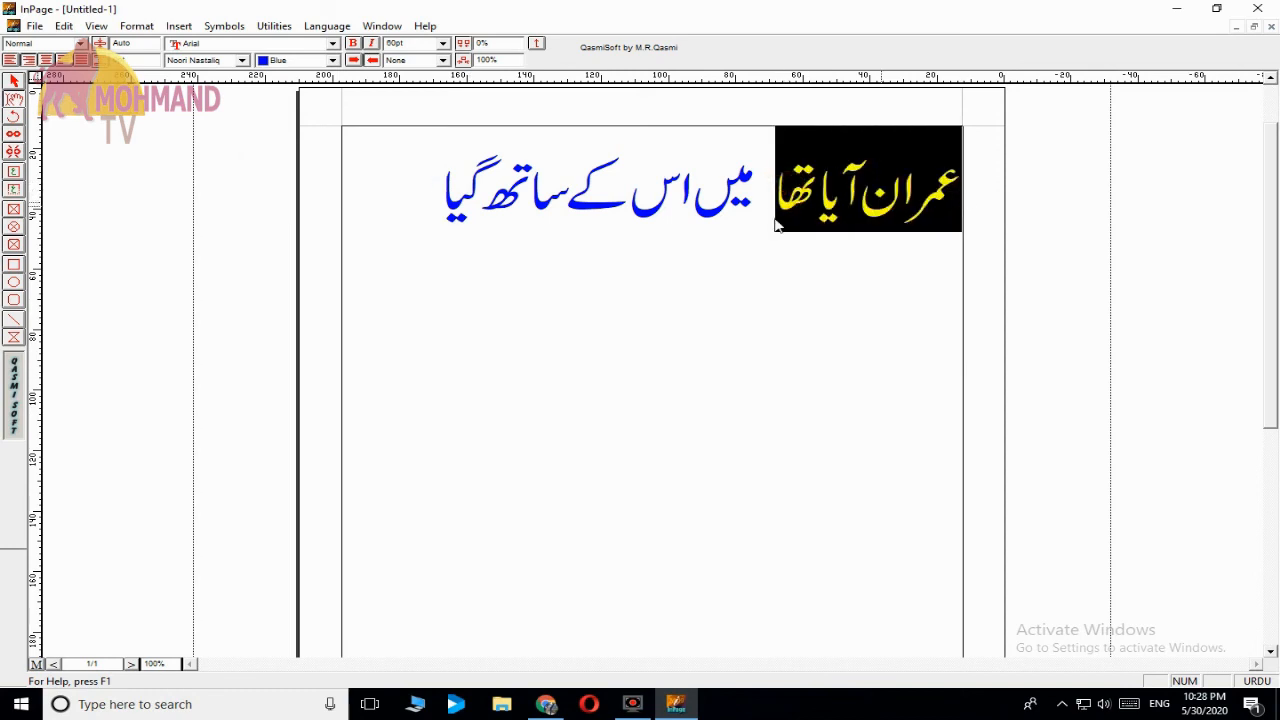
pyautogui.click(333, 61)
pyautogui.scroll(1, 300, 100)
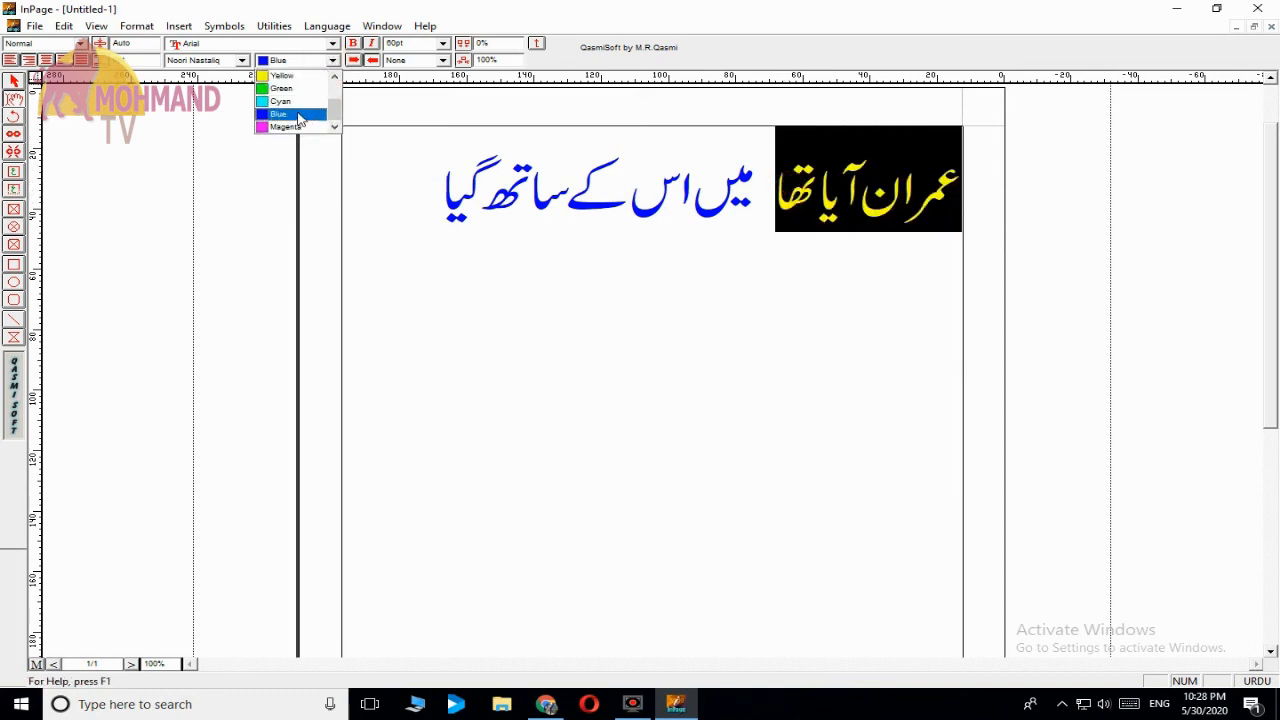
pyautogui.click(286, 108)
pyautogui.click(416, 184)
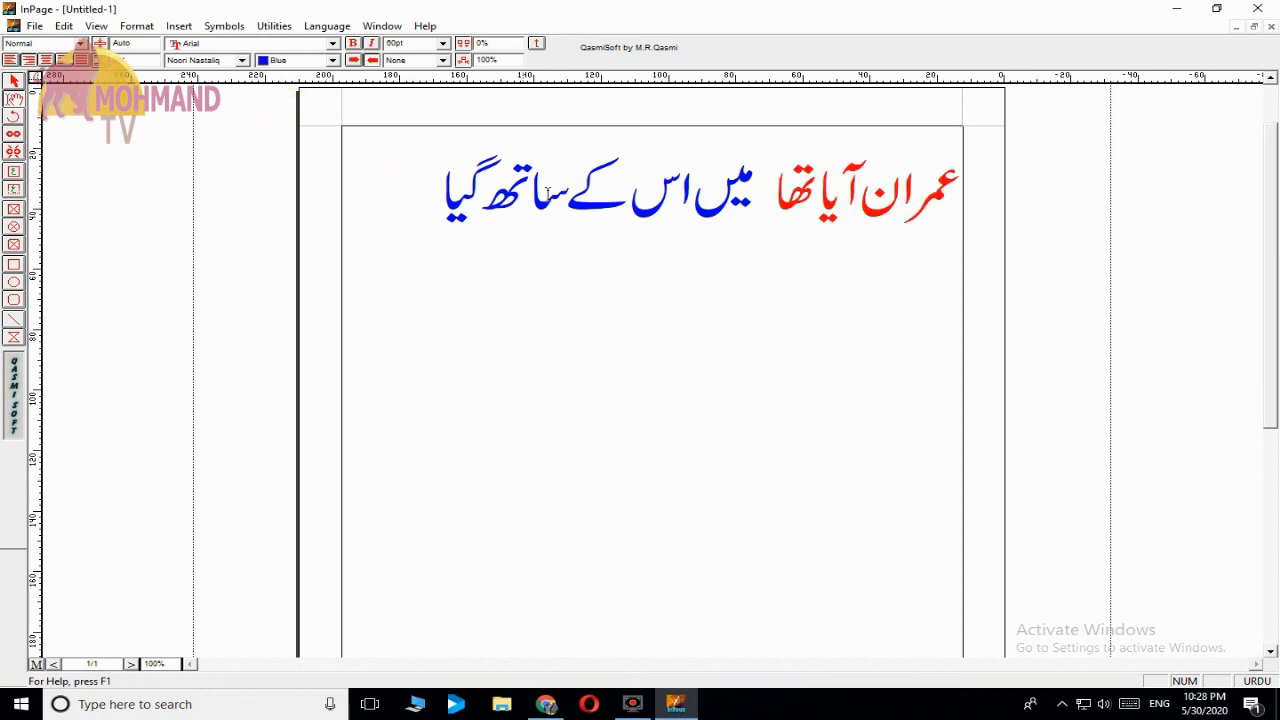
# Select the whole Urdu sentence and change its Urdu font to Bombay Black, clearing the selection
pyautogui.moveTo(445, 183); pyautogui.dragTo(977, 238)
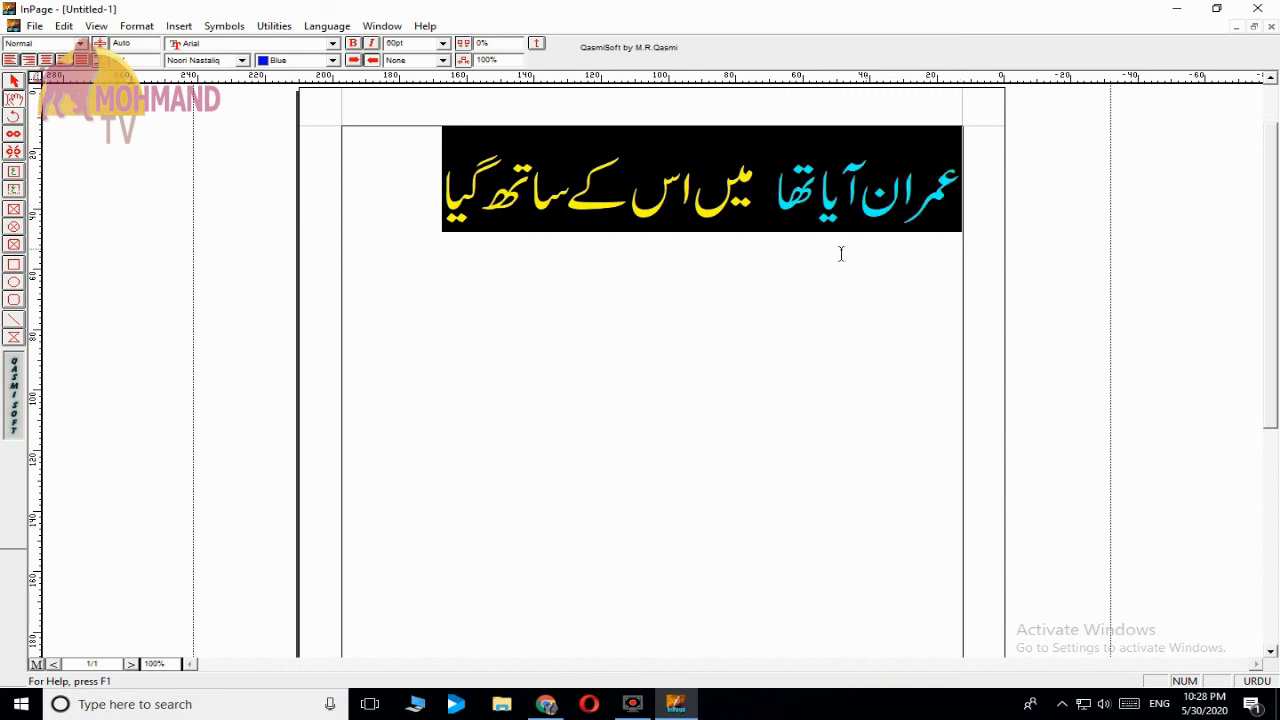
pyautogui.click(241, 62)
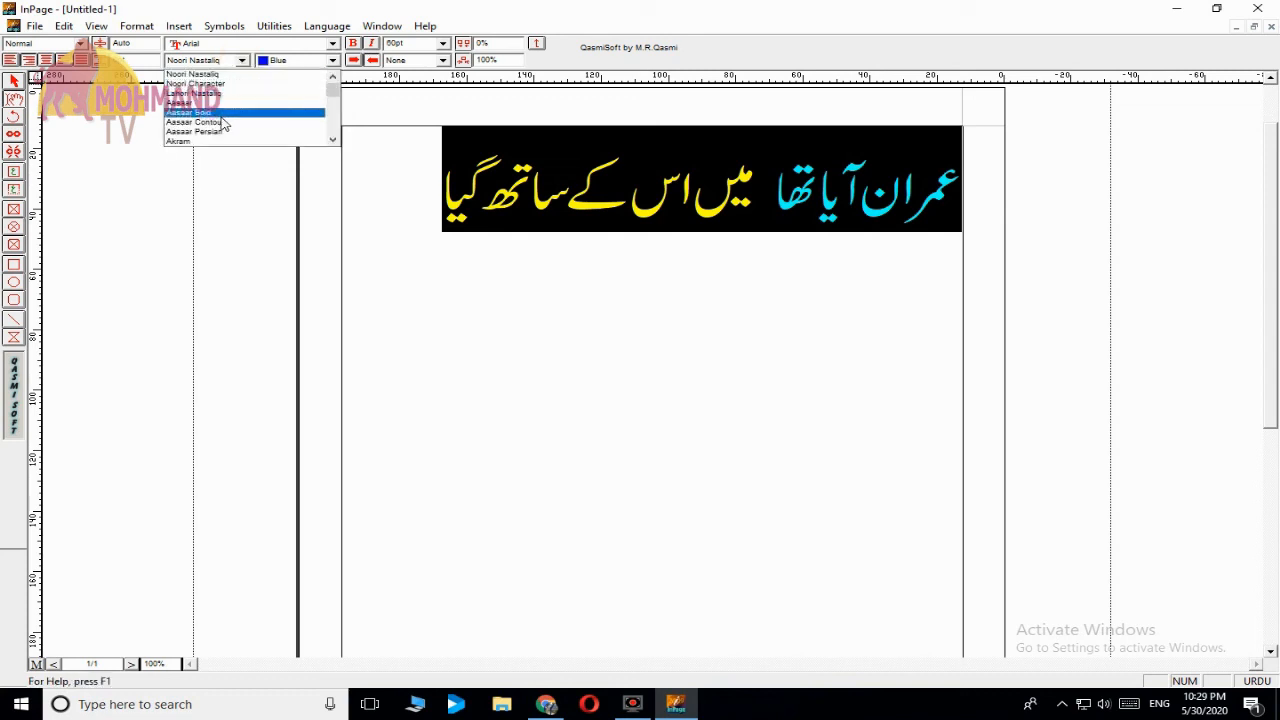
pyautogui.scroll(-4, 233, 132)
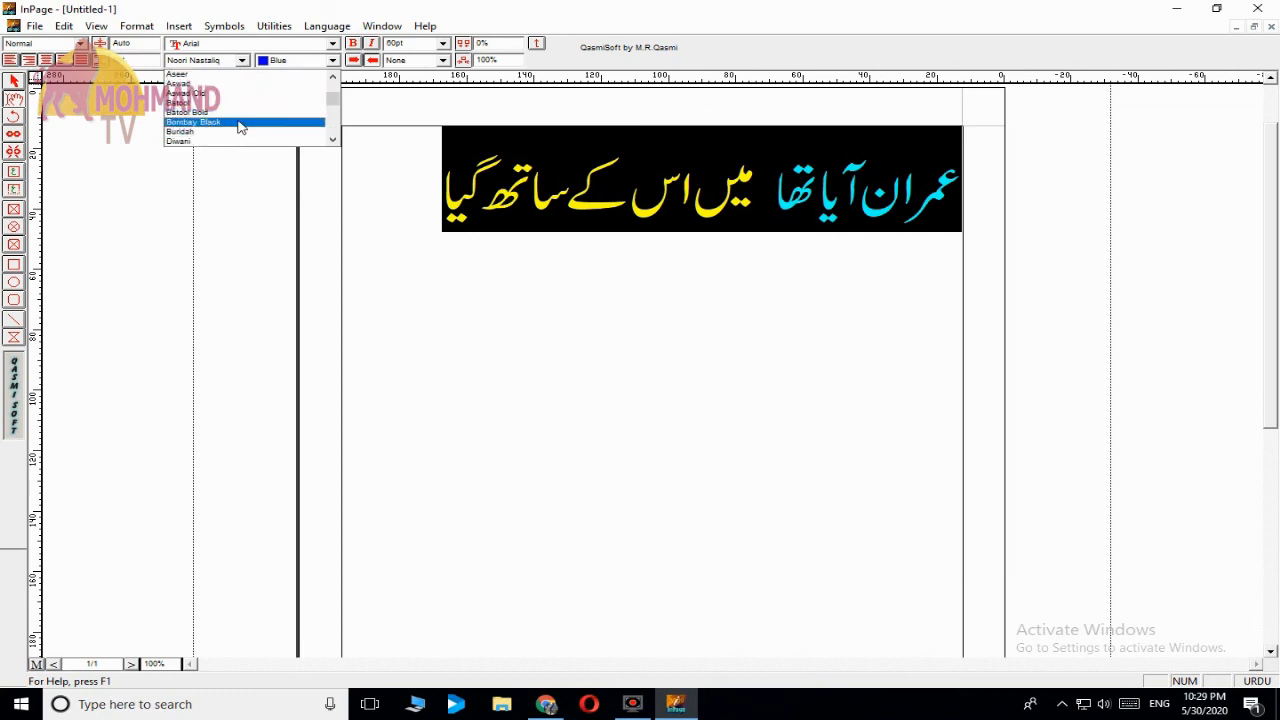
pyautogui.click(238, 122)
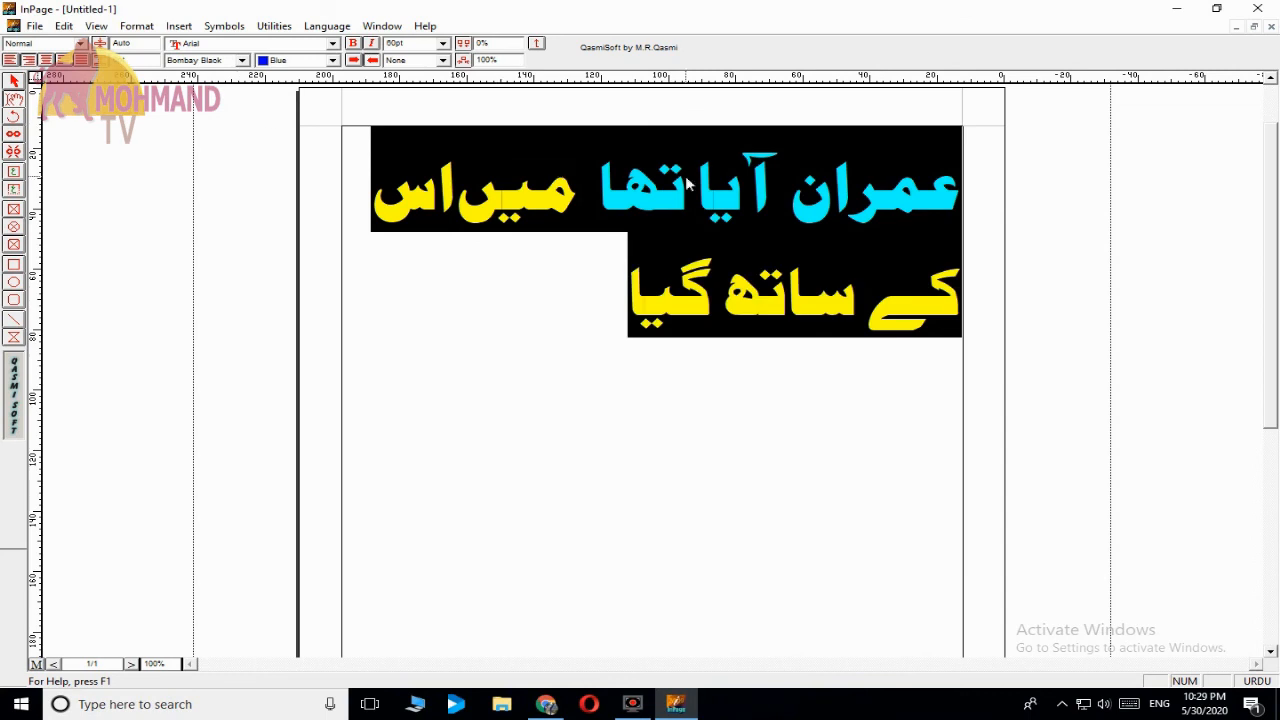
pyautogui.click(622, 305)
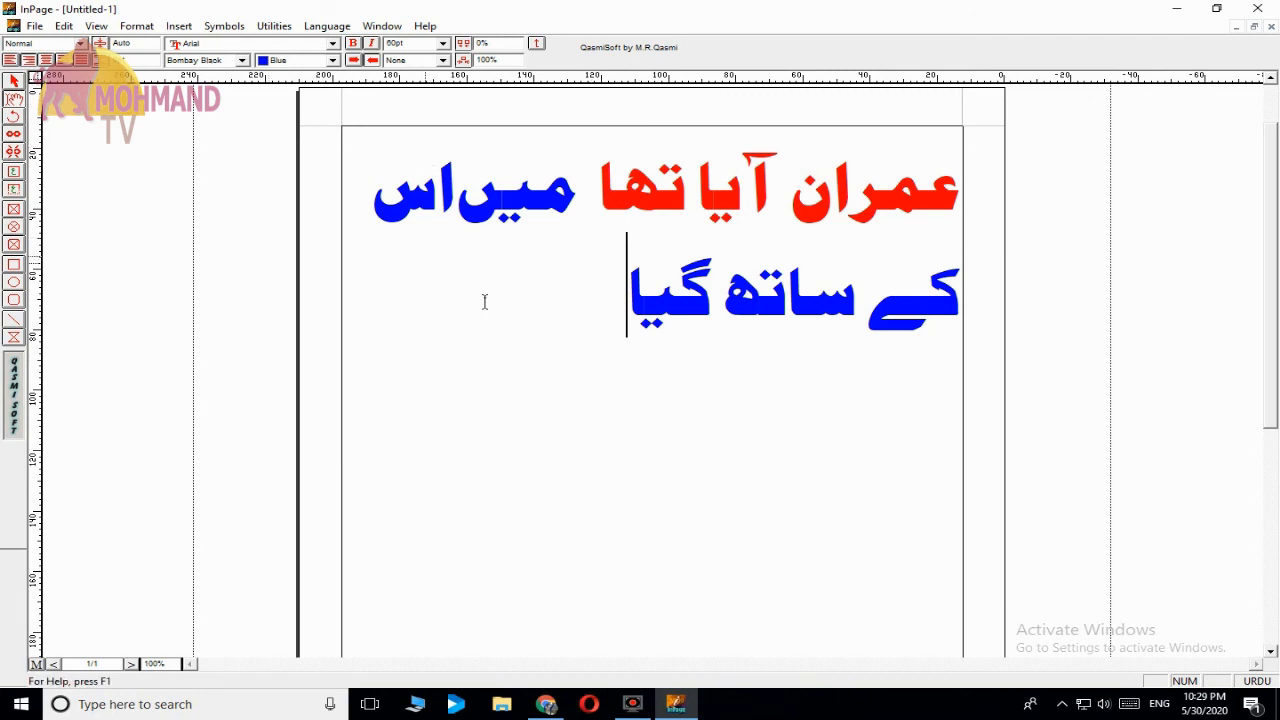
# Select only the blue part of the sentence, میں اس کے ساتھ گیا, set its size to 36pt and deselect it
pyautogui.moveTo(607, 317); pyautogui.dragTo(985, 197)
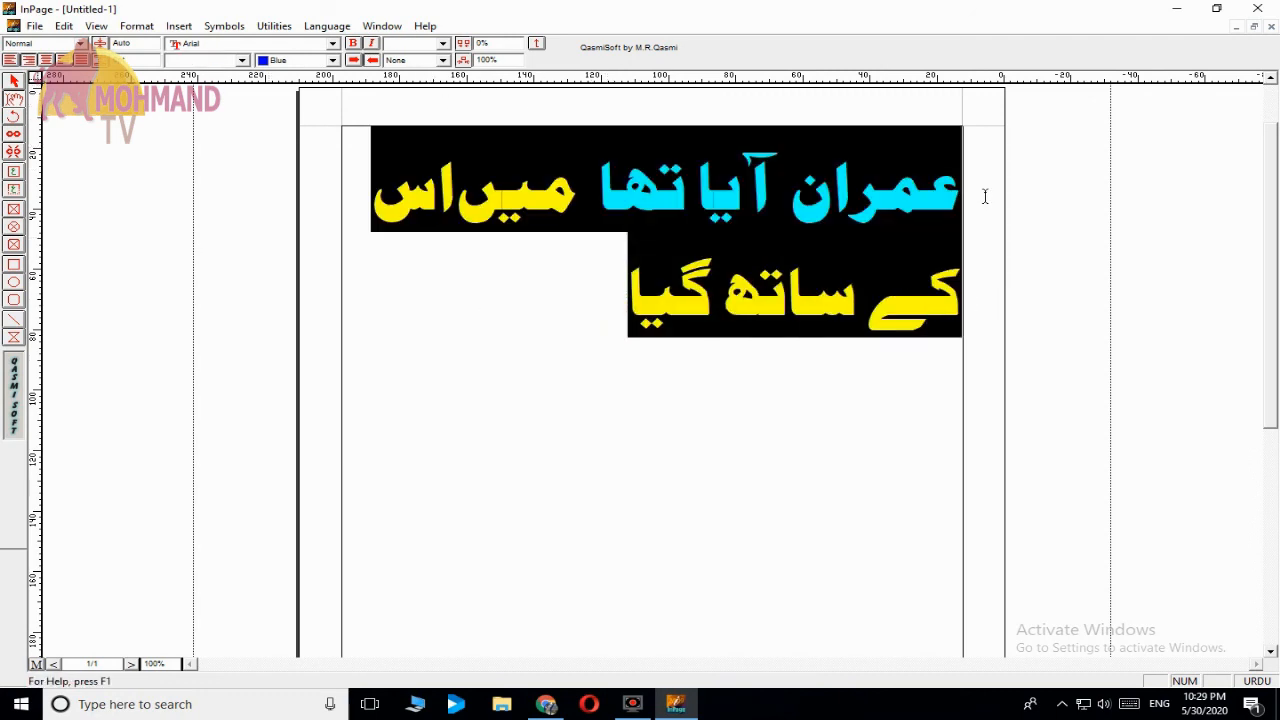
pyautogui.click(602, 313)
pyautogui.moveTo(588, 291); pyautogui.dragTo(589, 220)
pyautogui.click(600, 294)
pyautogui.moveTo(592, 294); pyautogui.dragTo(975, 304)
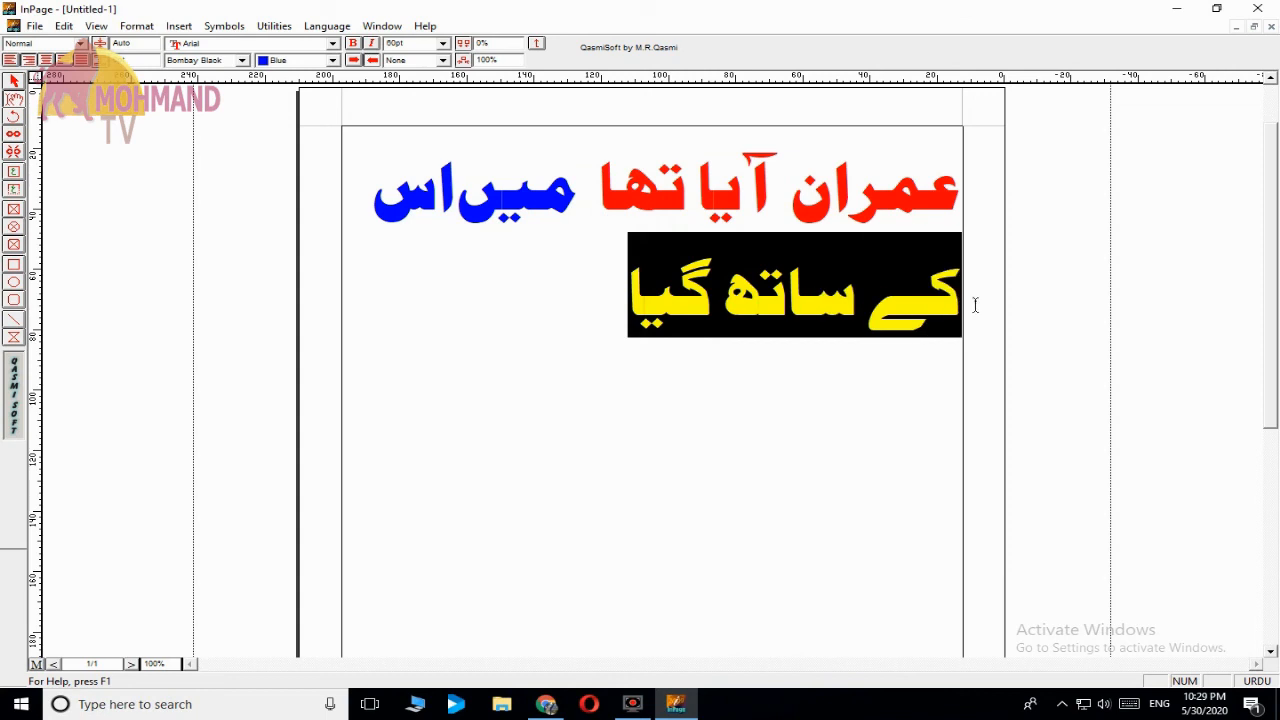
pyautogui.moveTo(973, 293); pyautogui.dragTo(598, 213)
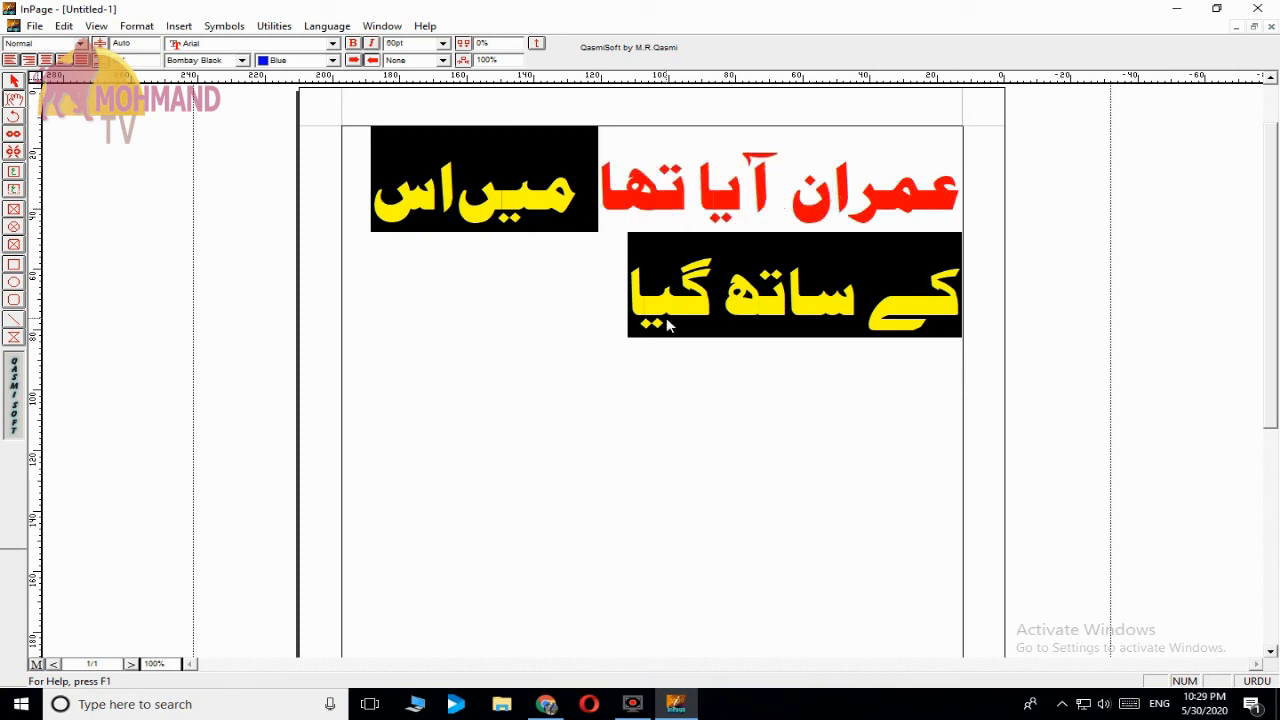
pyautogui.click(443, 47)
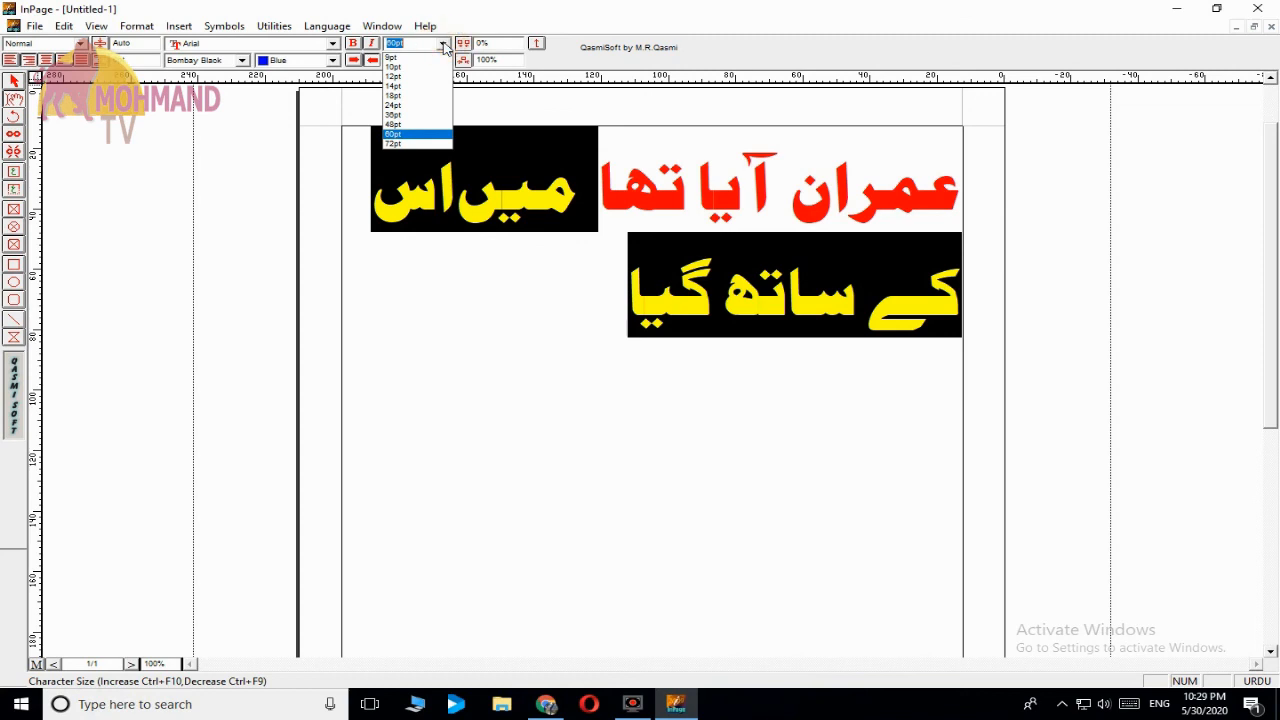
pyautogui.click(415, 118)
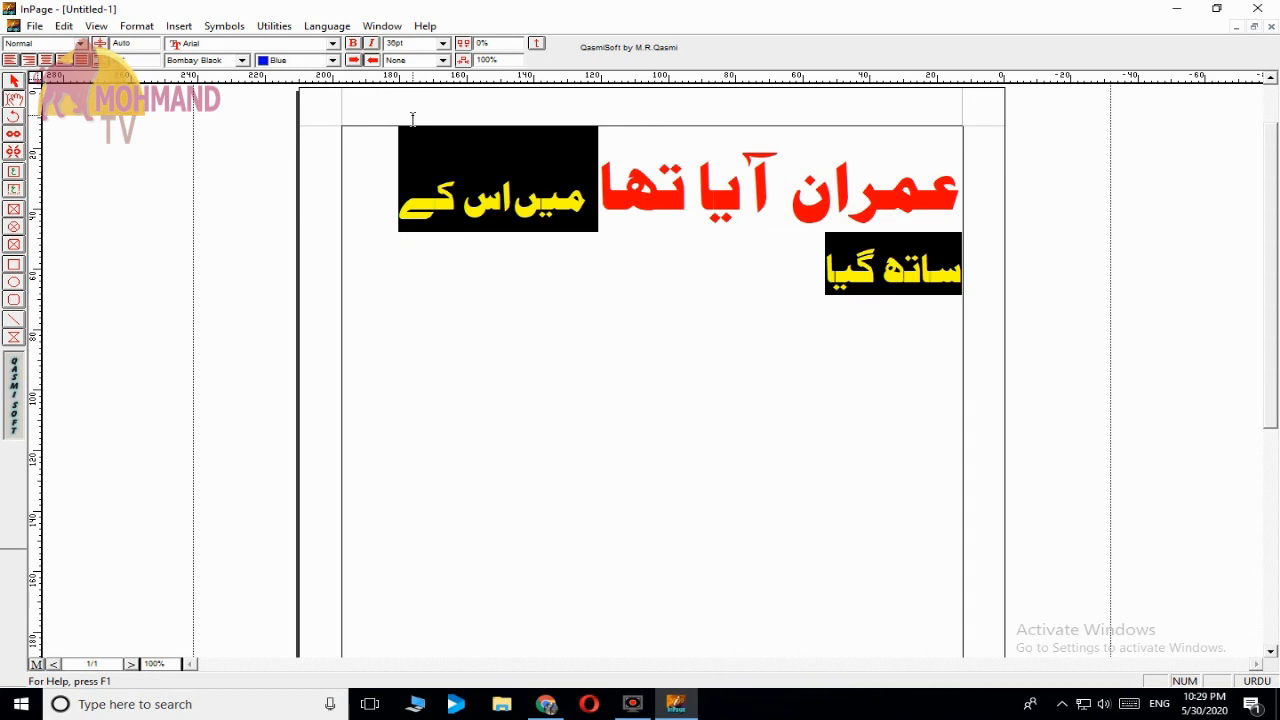
pyautogui.click(608, 257)
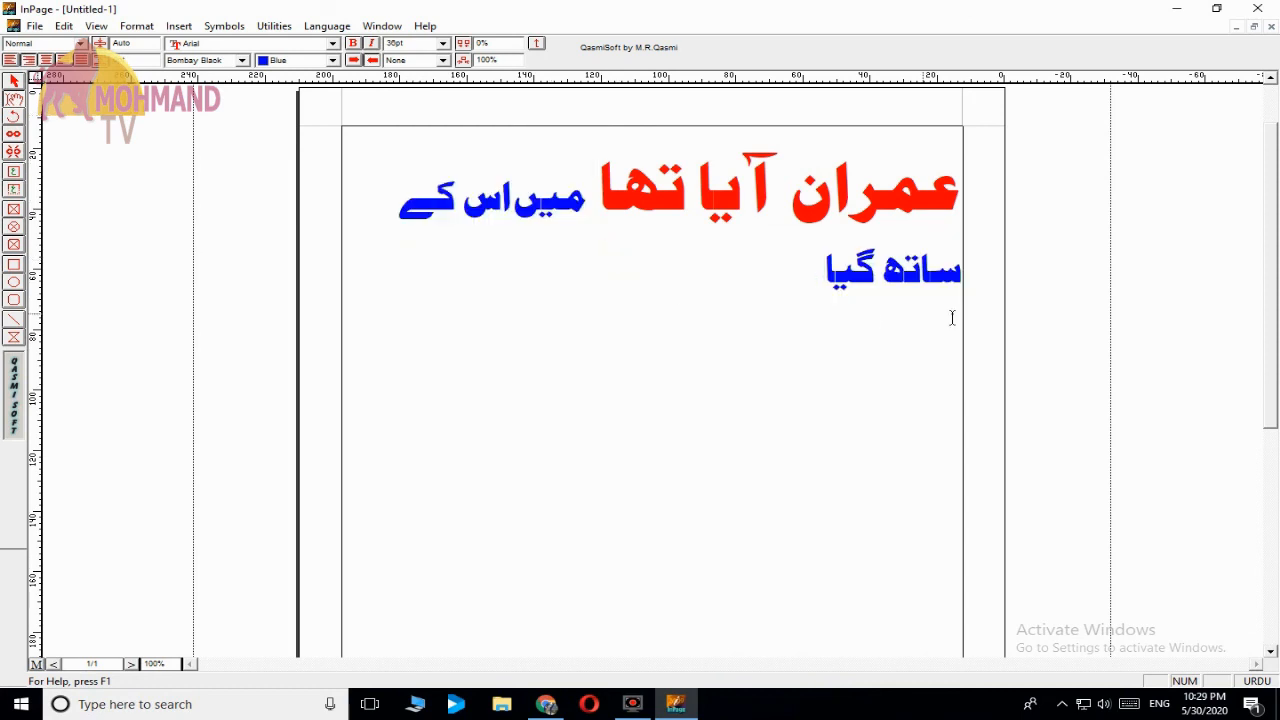